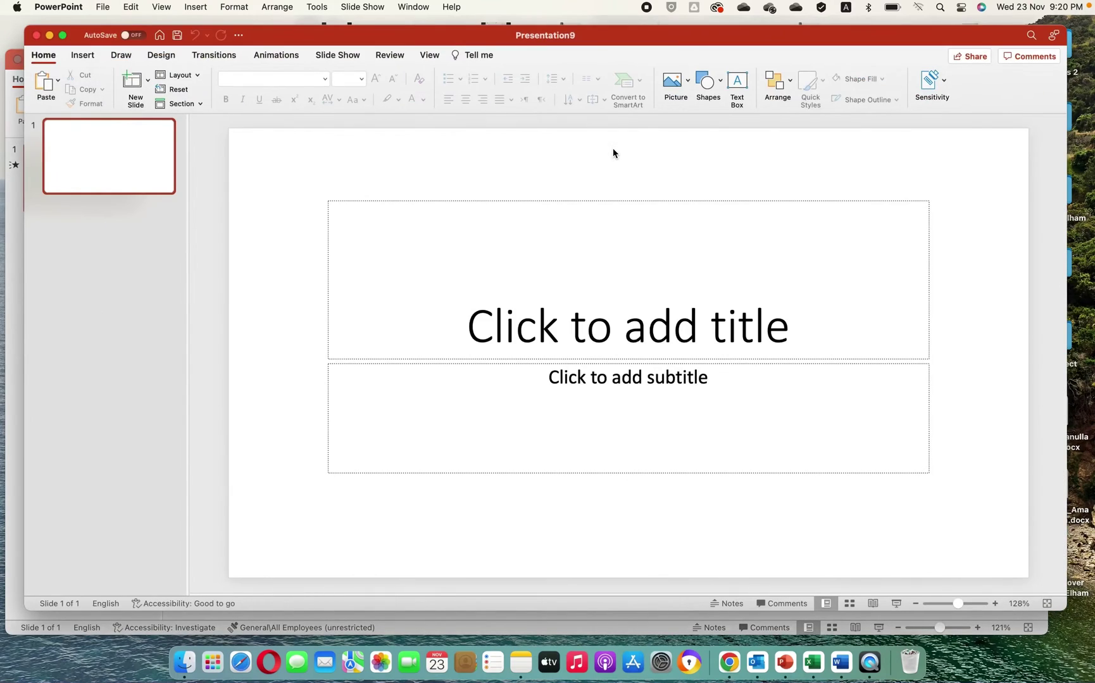
- Maximize the PowerPoint window so Presentation9 fills the whole screen
double_click(589, 45)
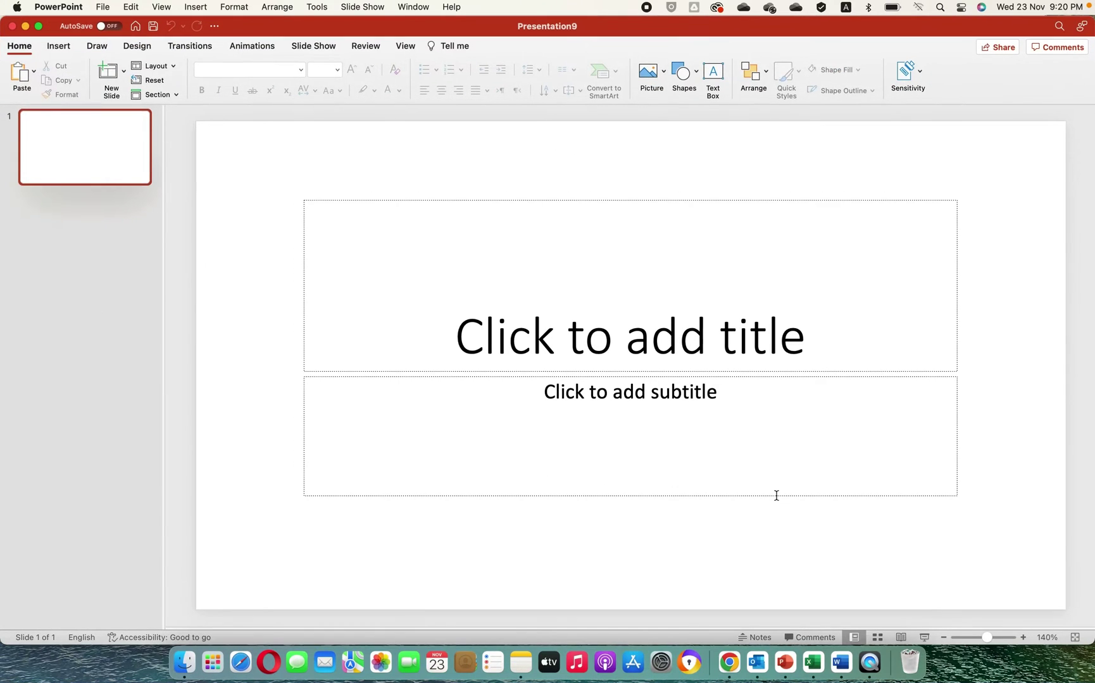
- Delete the title and subtitle placeholders and give the slide a solid black background
key(super+a)
key(BackSpace)
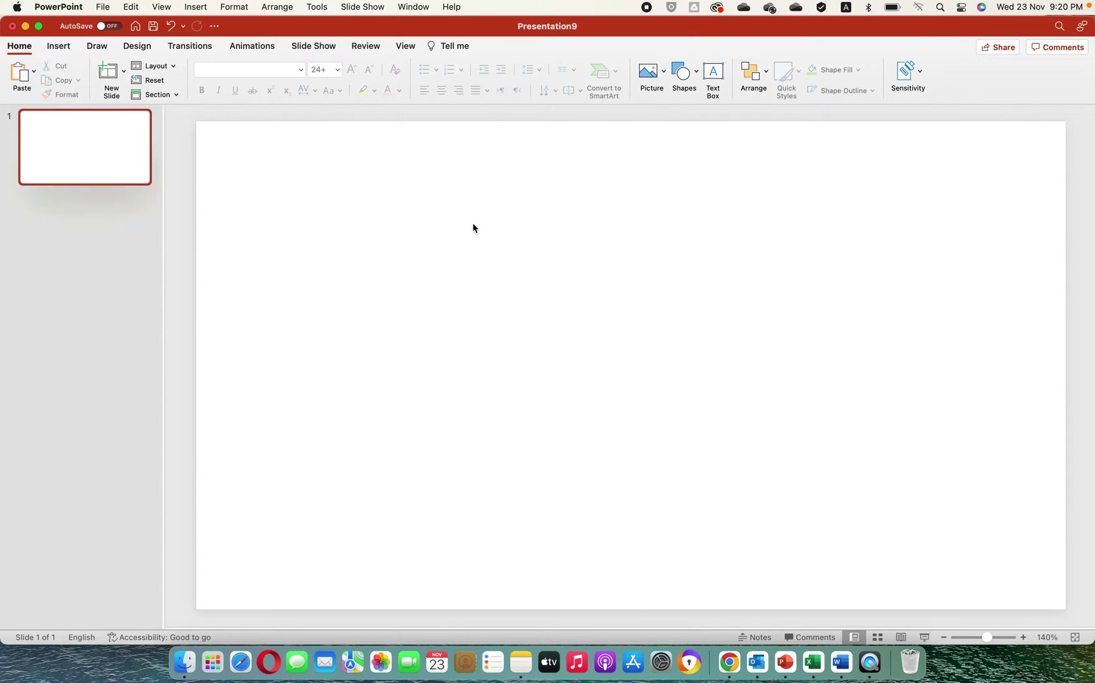
click(140, 49)
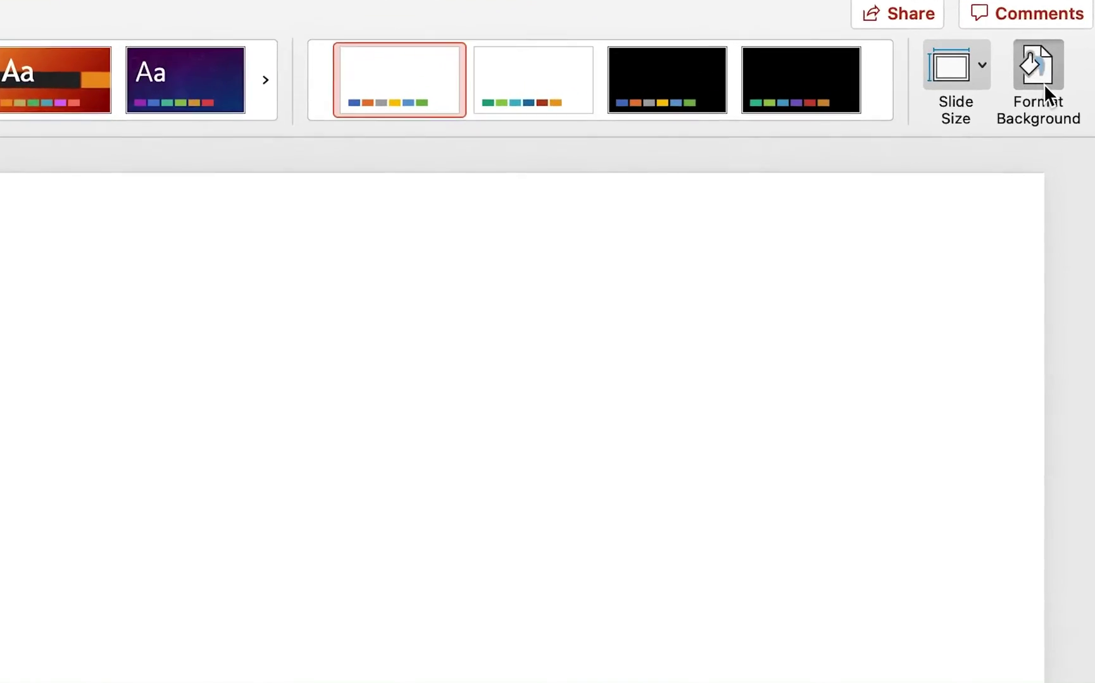
click(1067, 86)
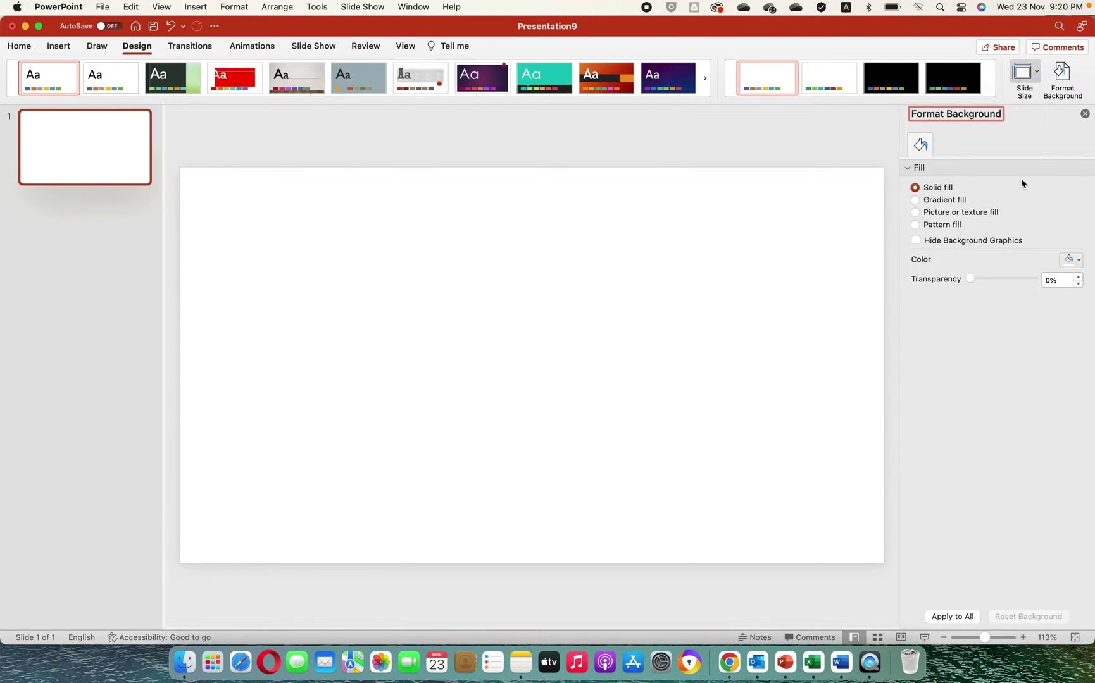
click(1081, 263)
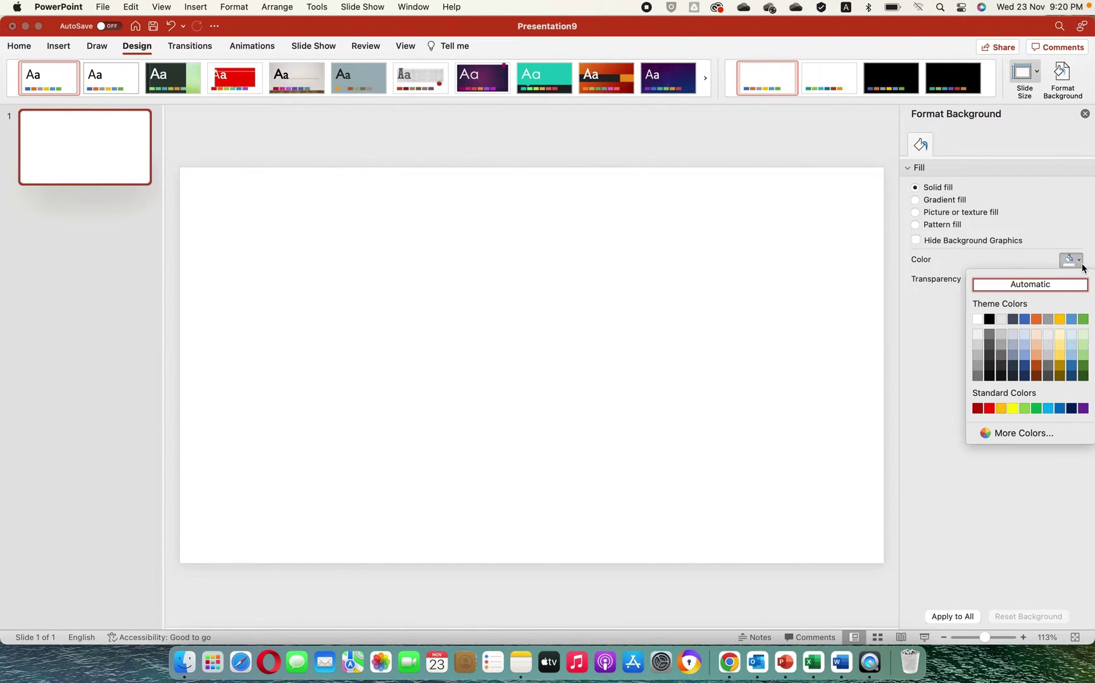
click(990, 319)
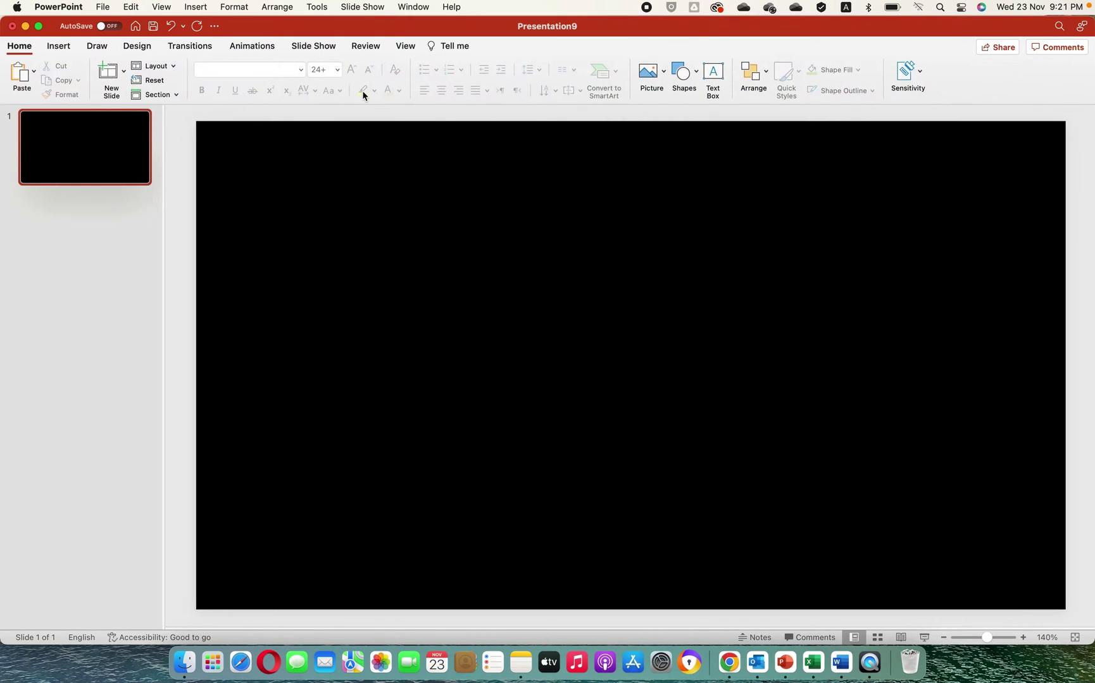
click(714, 76)
- Add a text box near the slide centre with the PARTICLES text, coloured purple
click(521, 336)
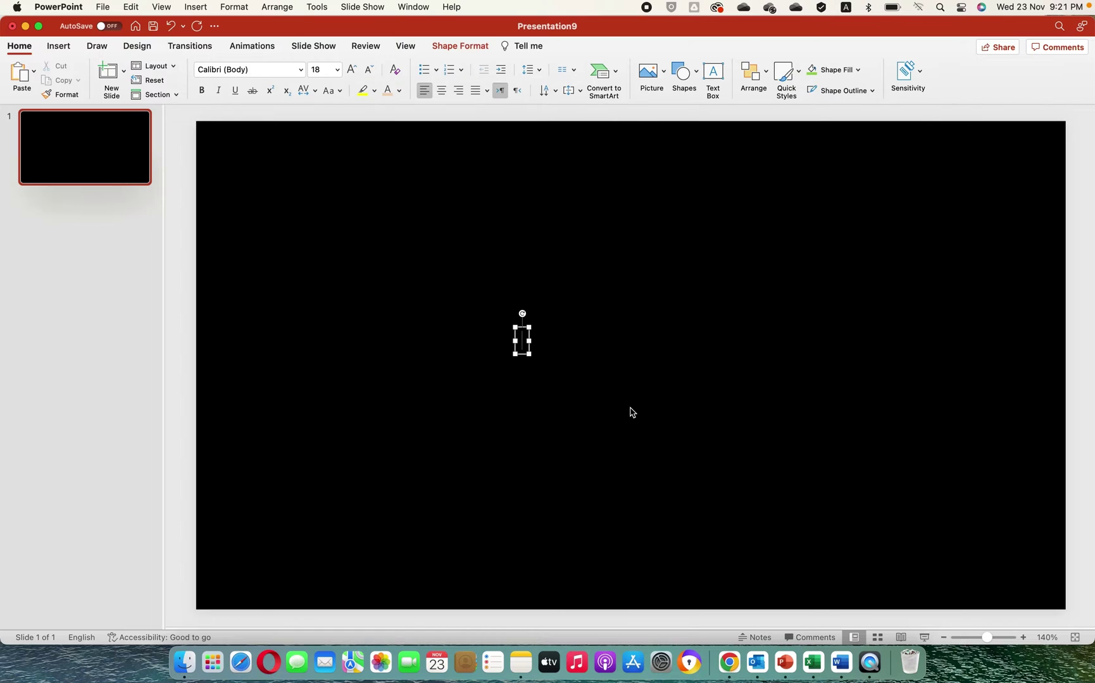
text(Hello World)
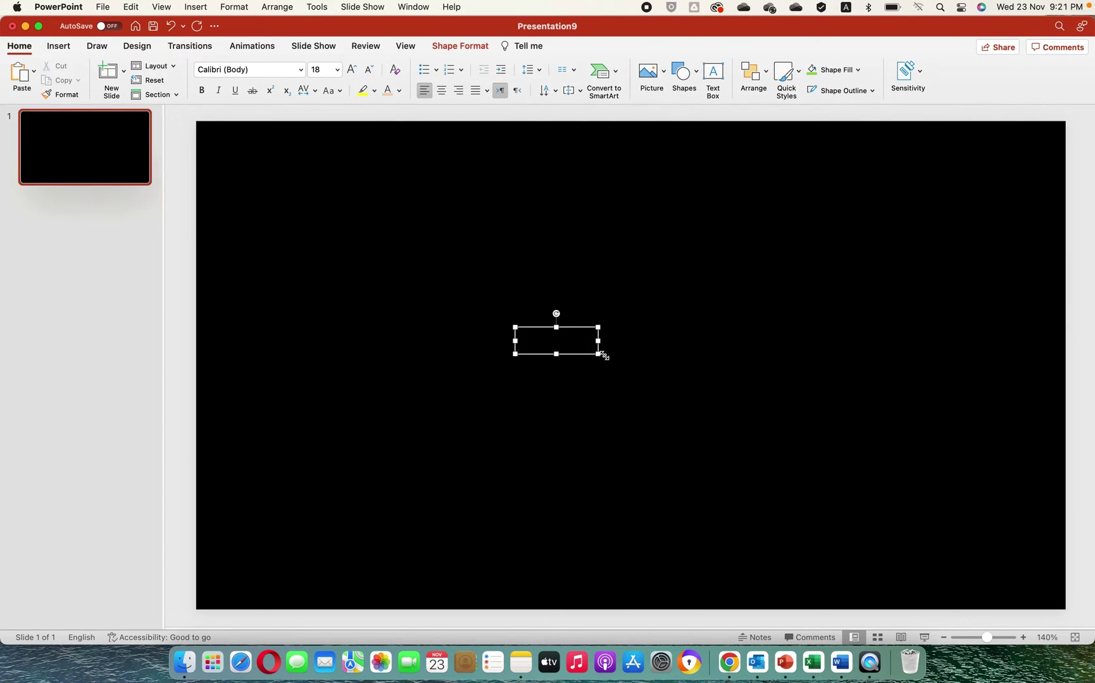
click(599, 354)
click(388, 90)
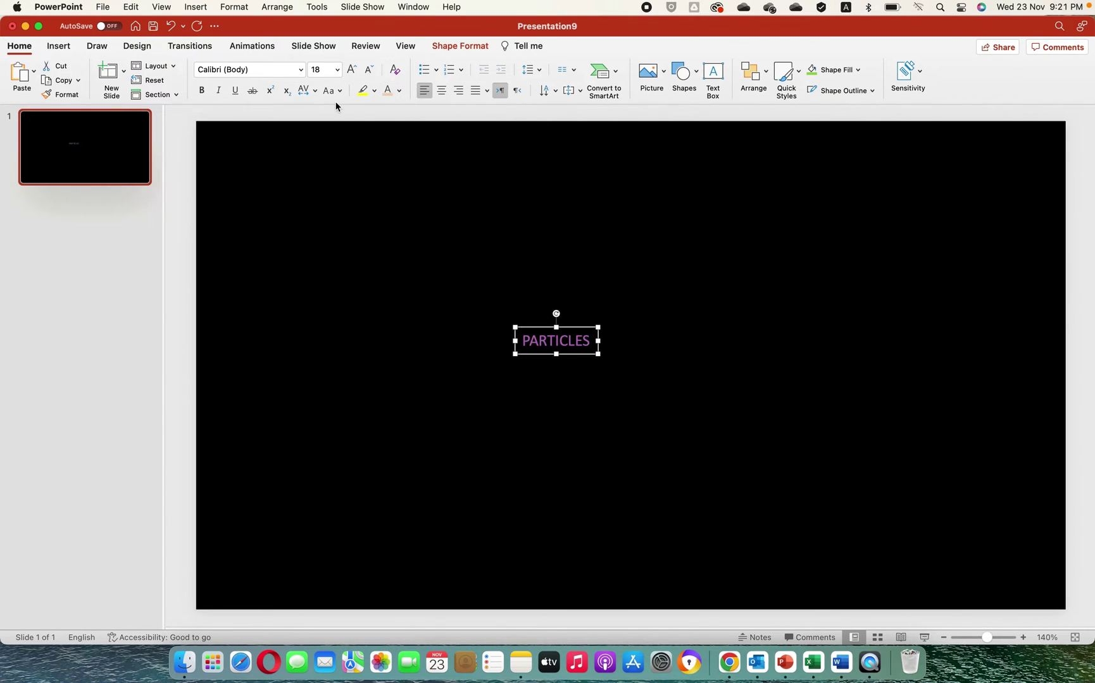
- Set PARTICLES to the Phosphate Solid font and enlarge it to 138 pt
click(301, 70)
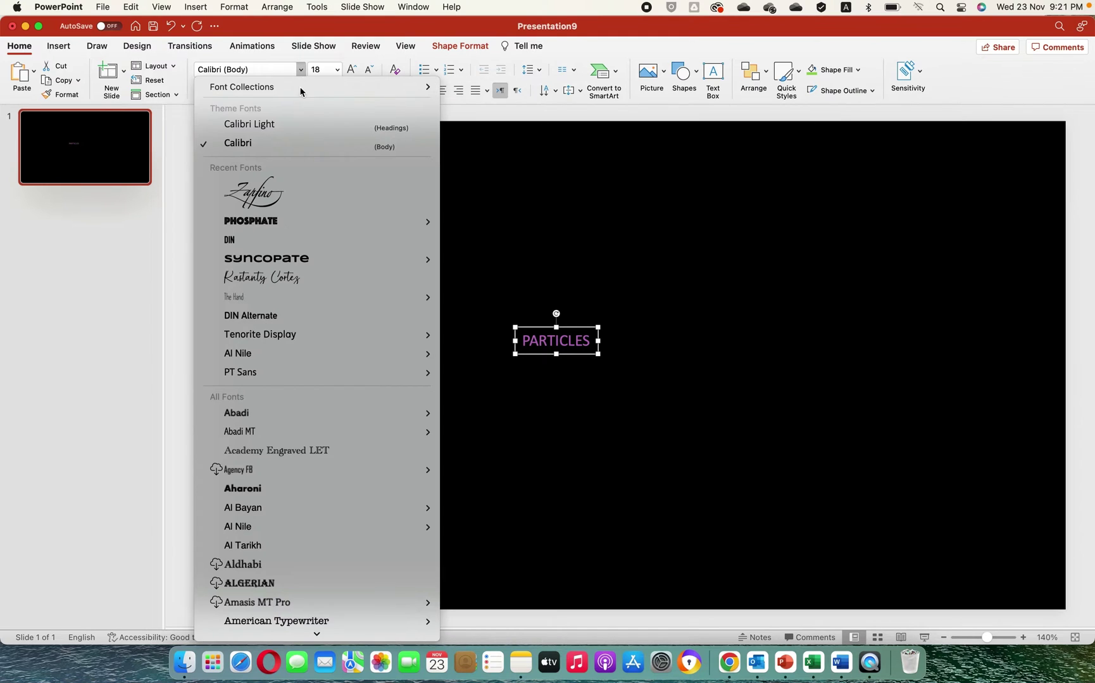
mouse_move(279, 229)
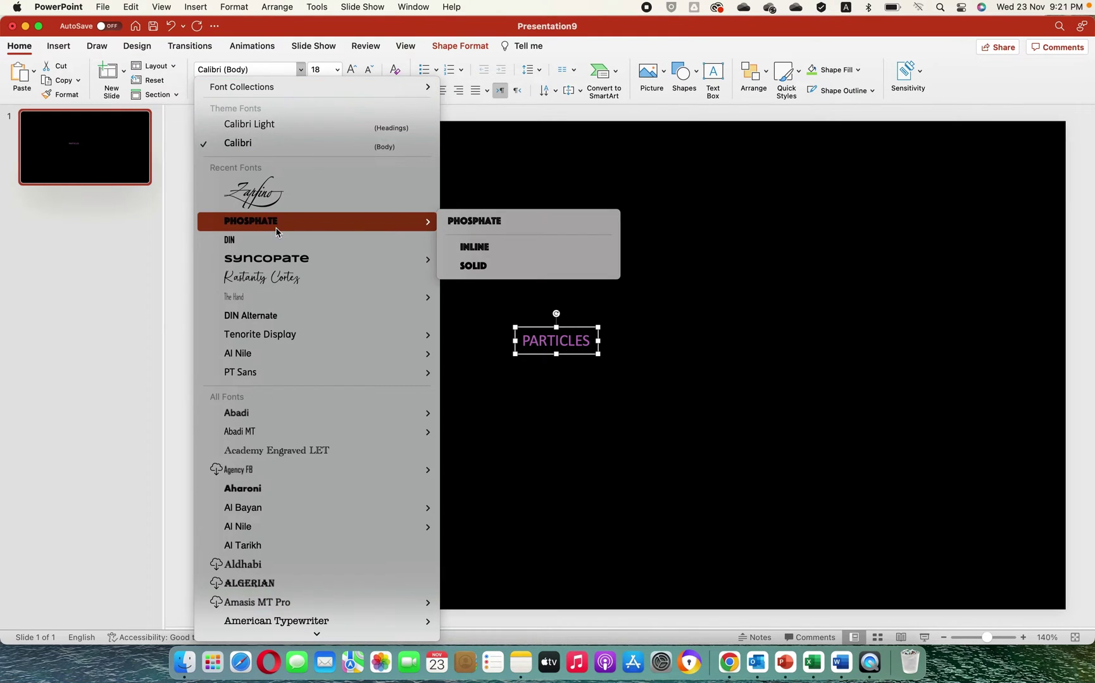
click(484, 268)
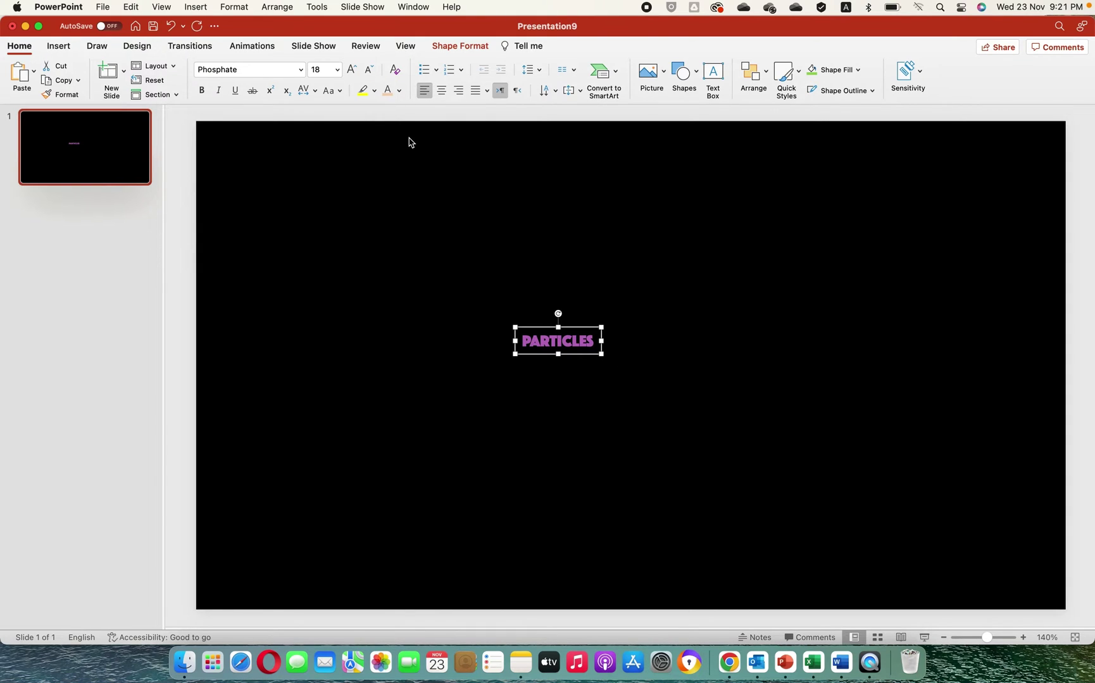
click(352, 70)
click(352, 70)
click(351, 70)
click(352, 70)
click(352, 70)
click(352, 71)
click(352, 70)
click(352, 70)
click(352, 70)
click(352, 70)
click(352, 70)
click(352, 70)
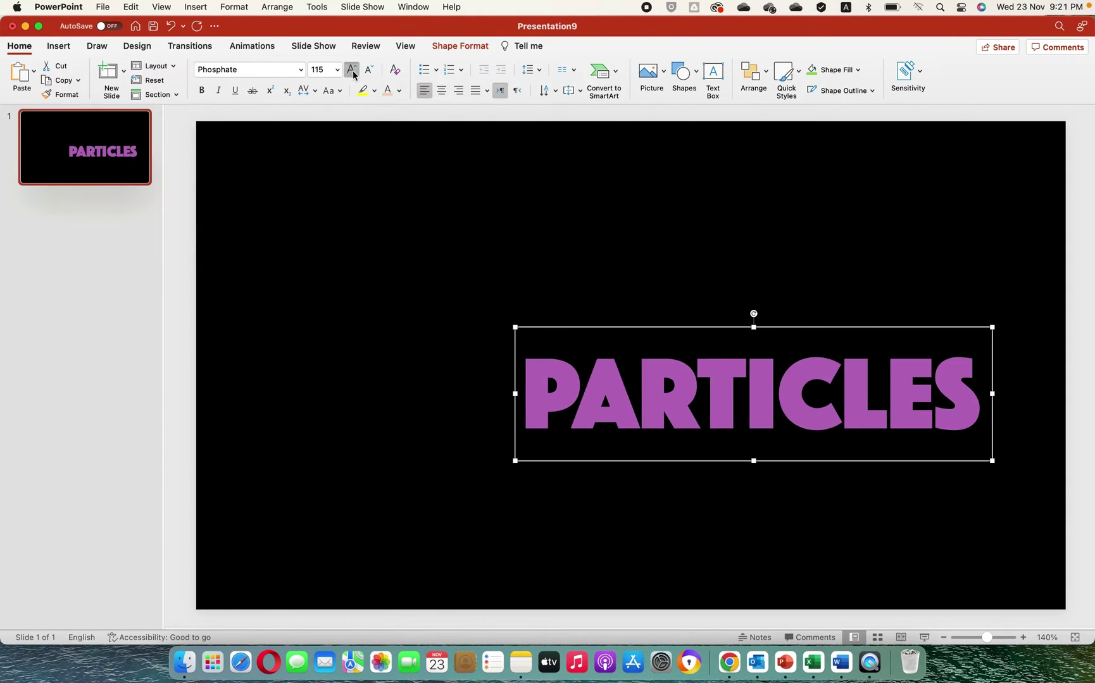
click(352, 70)
click(352, 71)
- Move PARTICLES left toward the centre and select its letters PA
drag(635, 323, 407, 289)
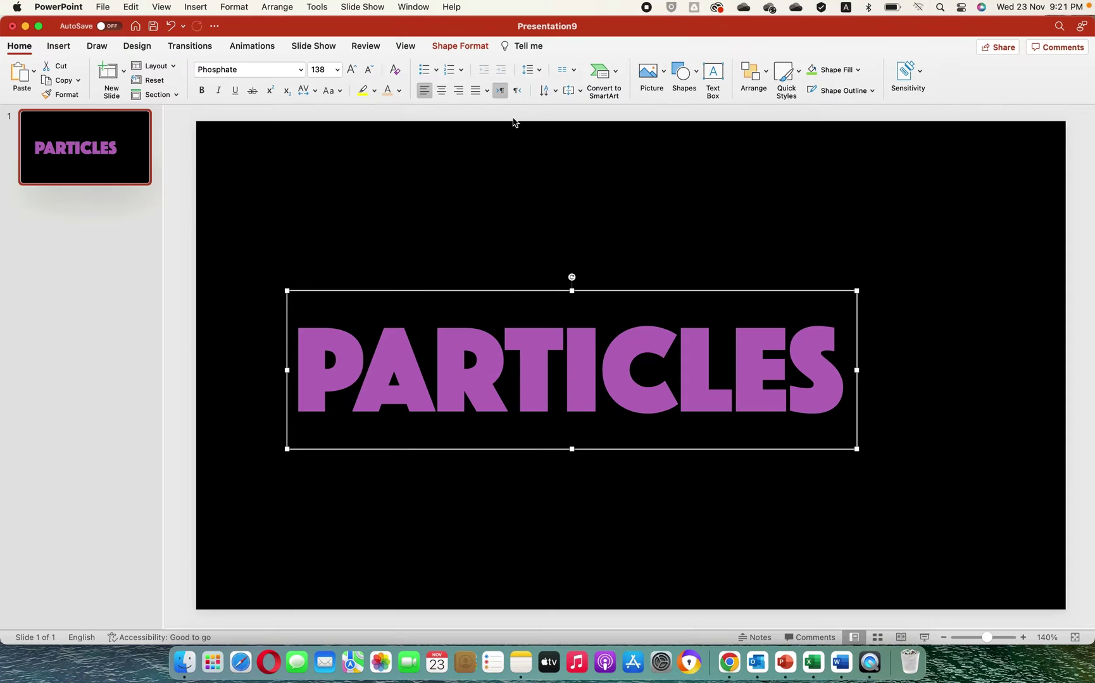
click(441, 372)
drag(427, 373, 312, 370)
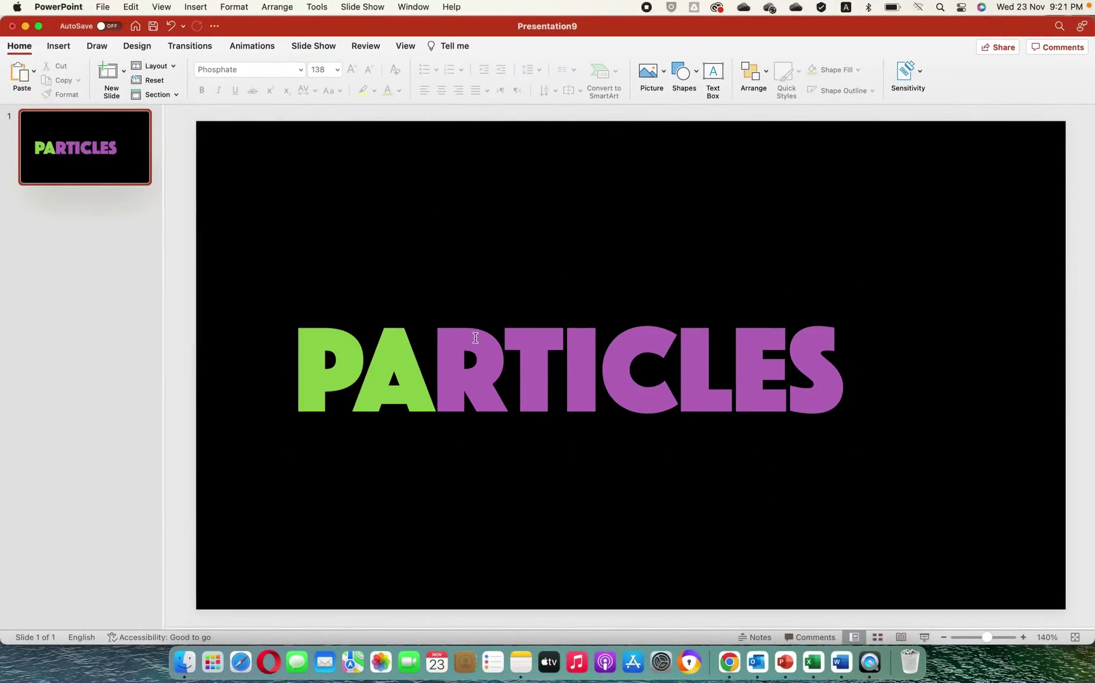
- Give the letters RTICLES a mauve theme colour, keeping PA green
click(464, 347)
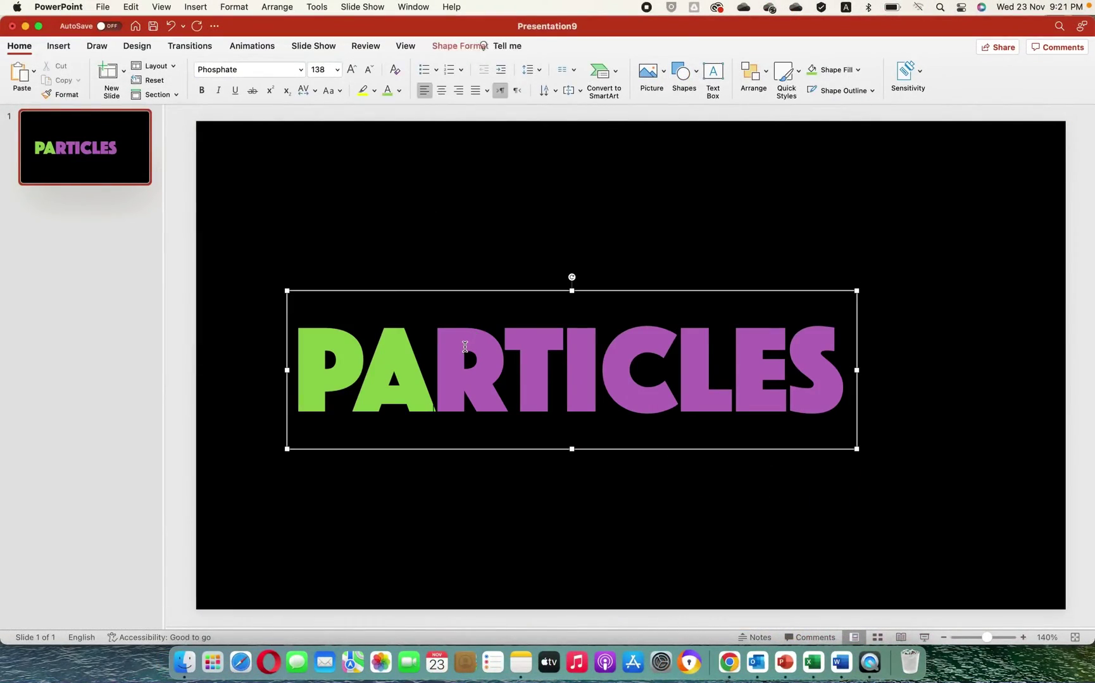
drag(464, 347, 813, 358)
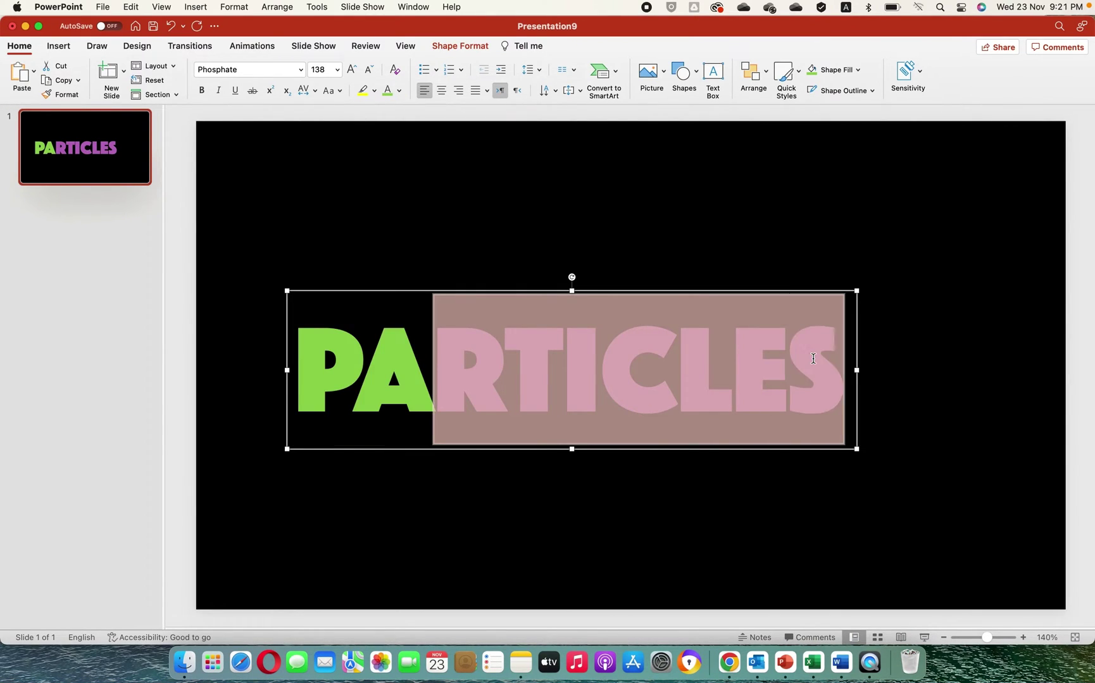
click(399, 91)
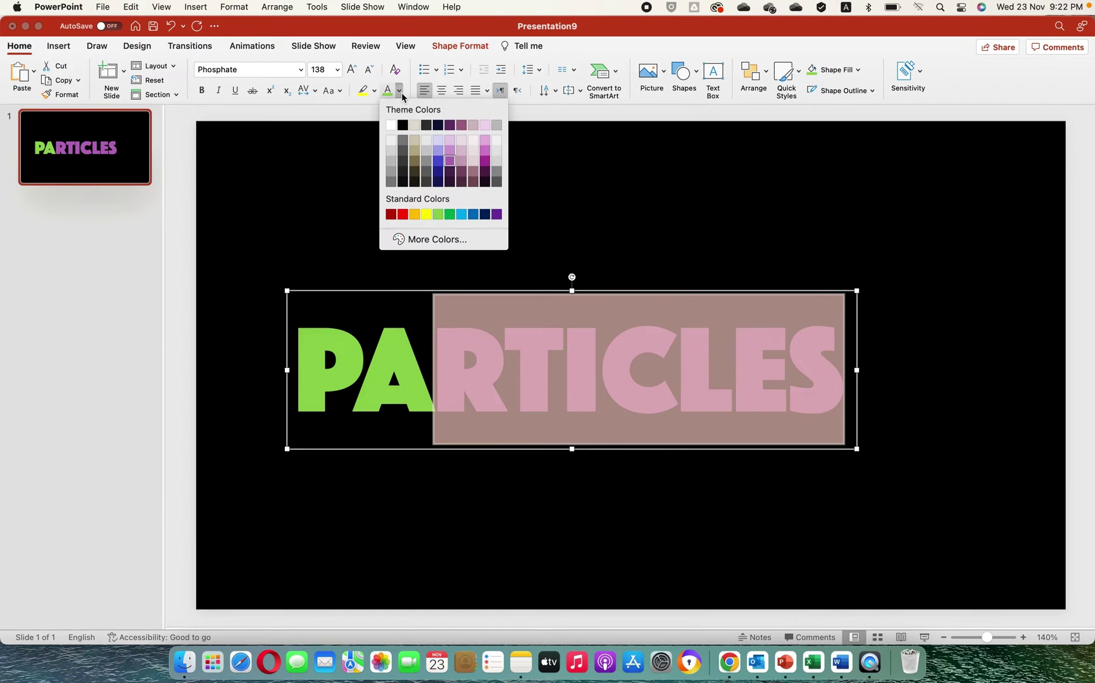
click(461, 163)
click(568, 309)
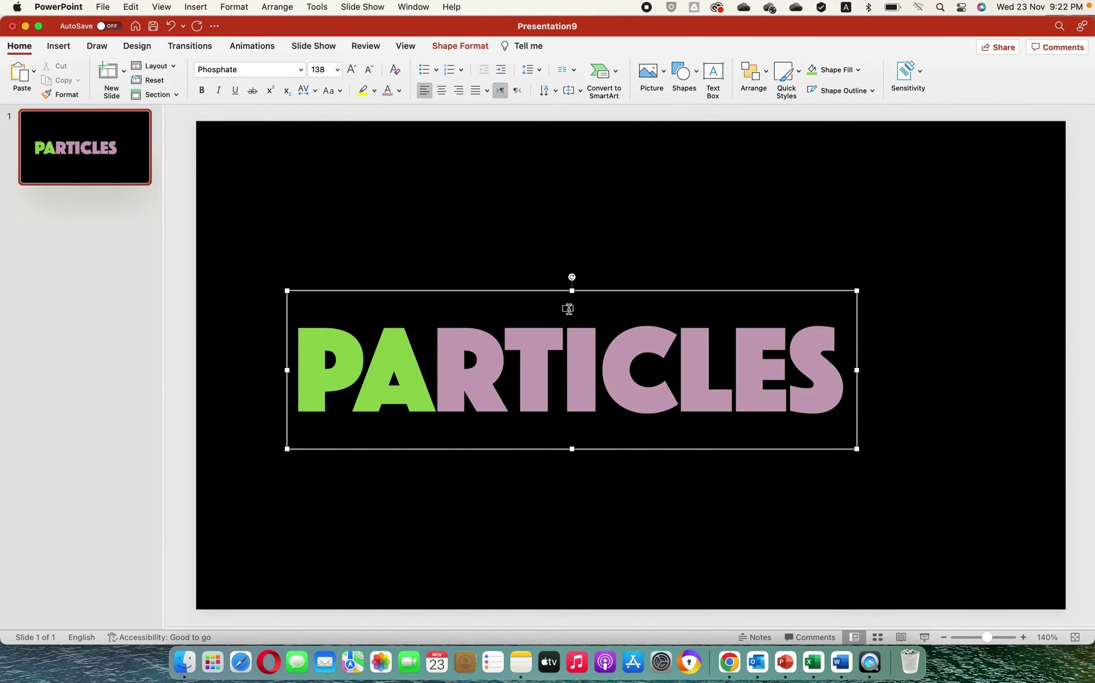
click(662, 450)
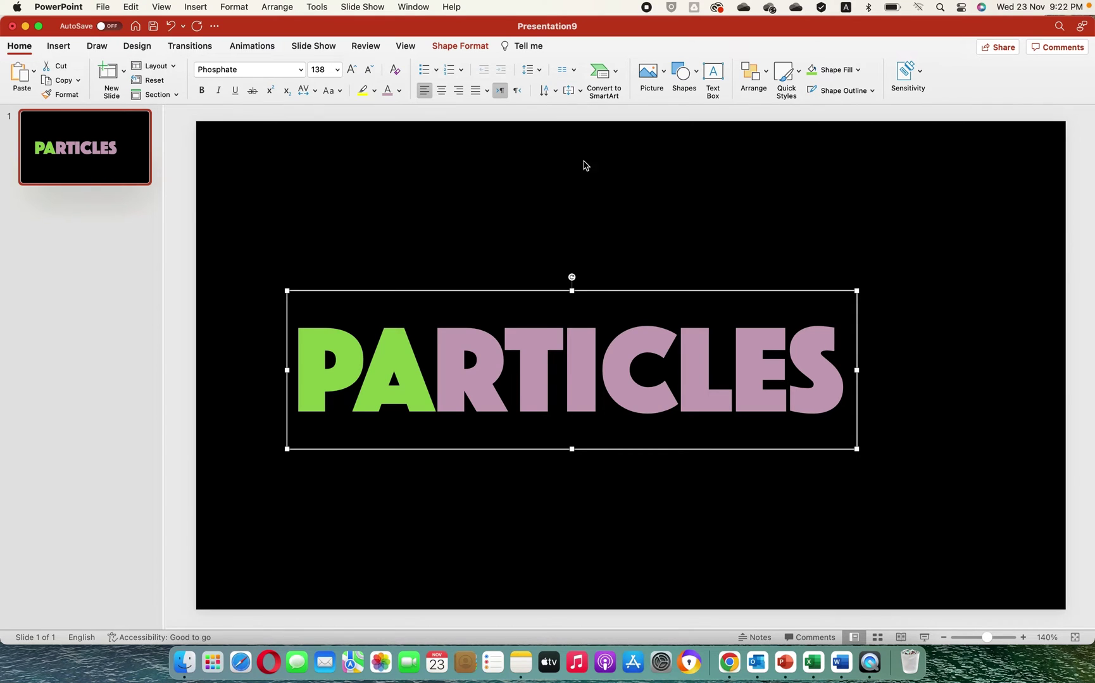
click(460, 47)
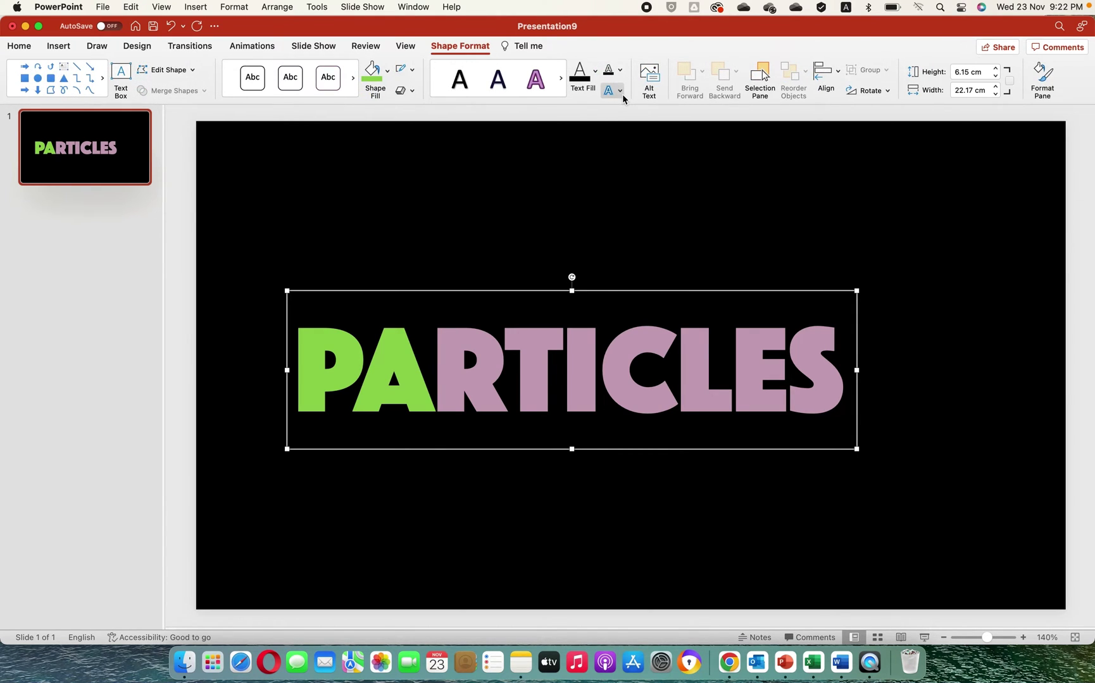
- Apply the first Reflection Variation text effect to PARTICLES
click(620, 91)
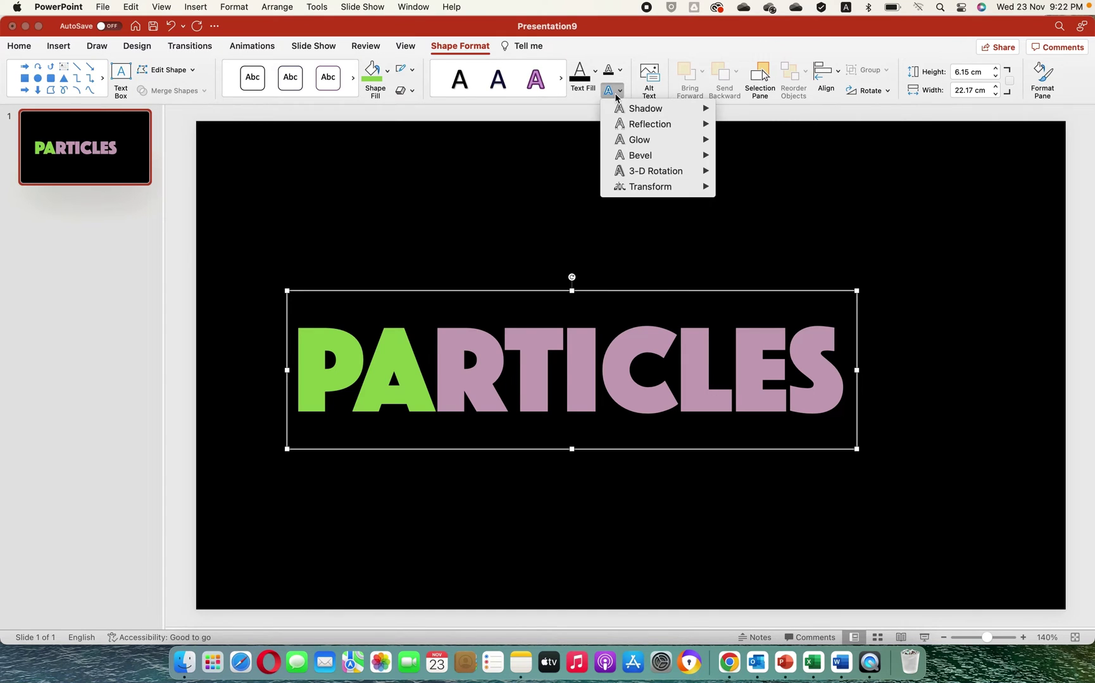
mouse_move(652, 124)
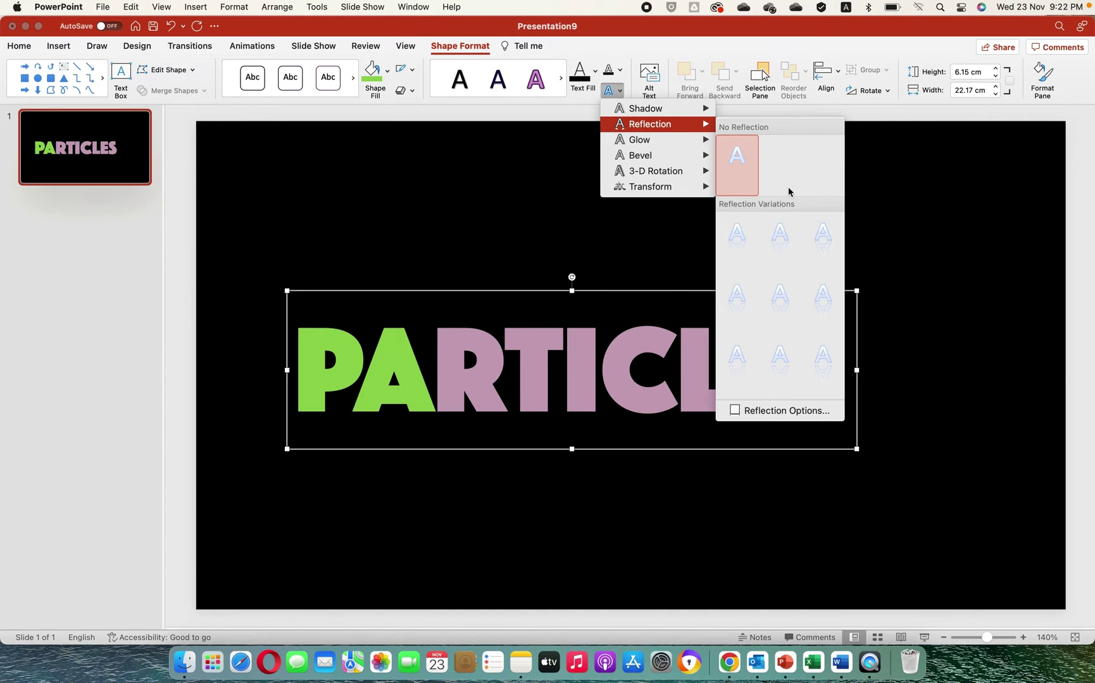
click(739, 238)
click(633, 491)
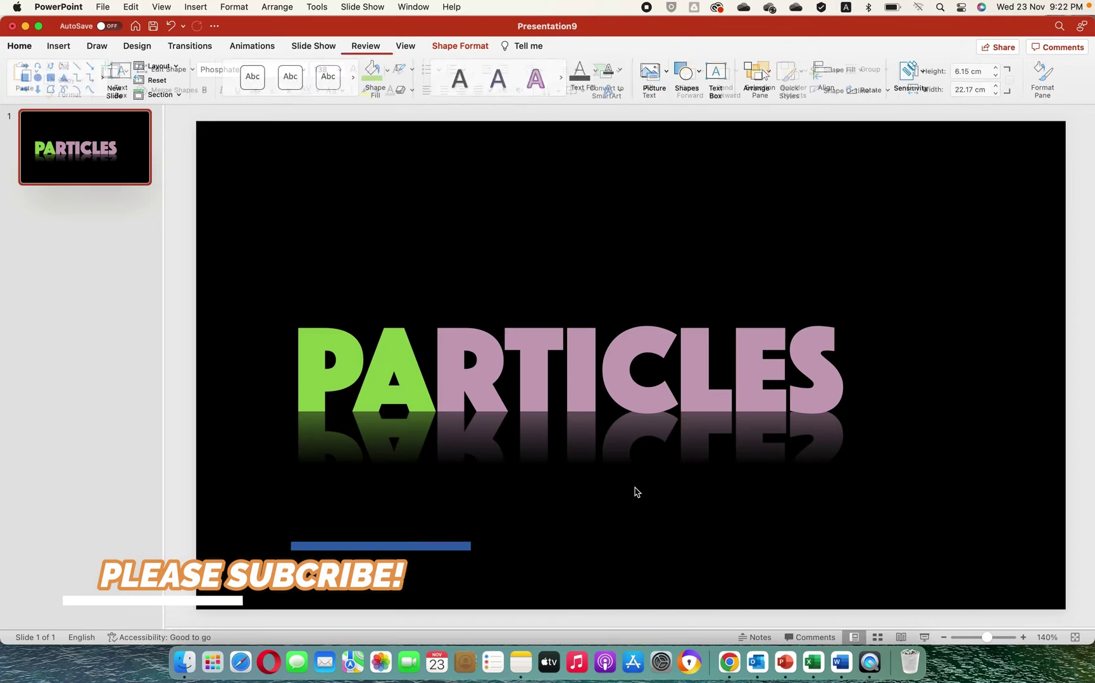
- Draw a thin rectangle right of PARTICLES, fill it white and narrow it to 0.33 cm
click(697, 77)
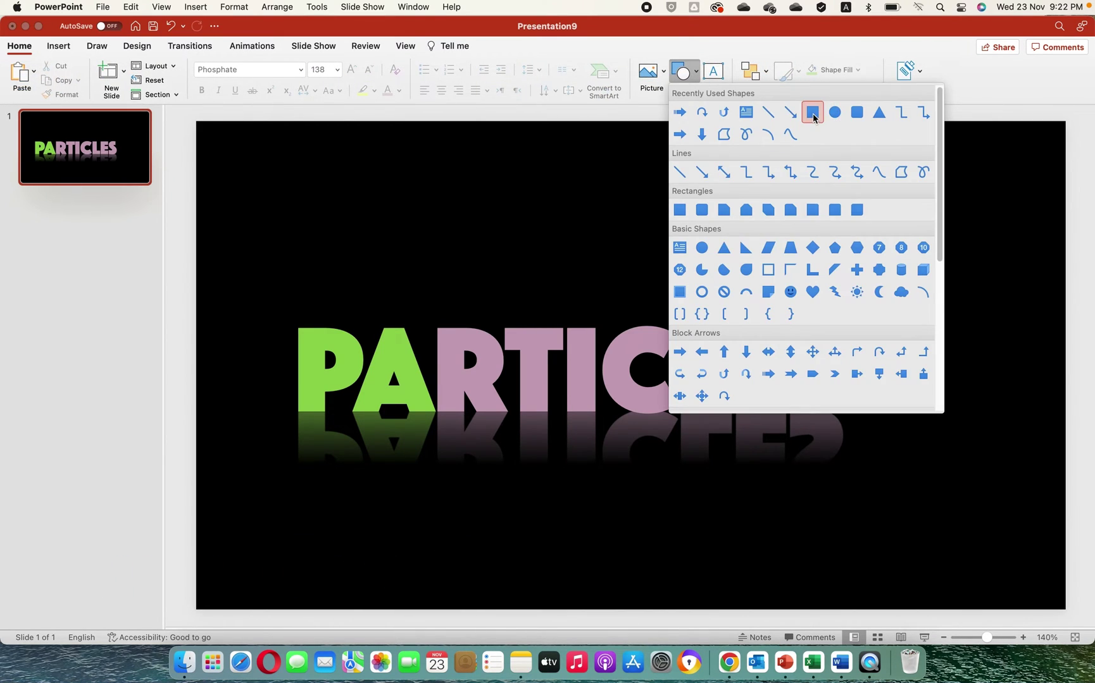
click(813, 112)
drag(861, 305, 874, 429)
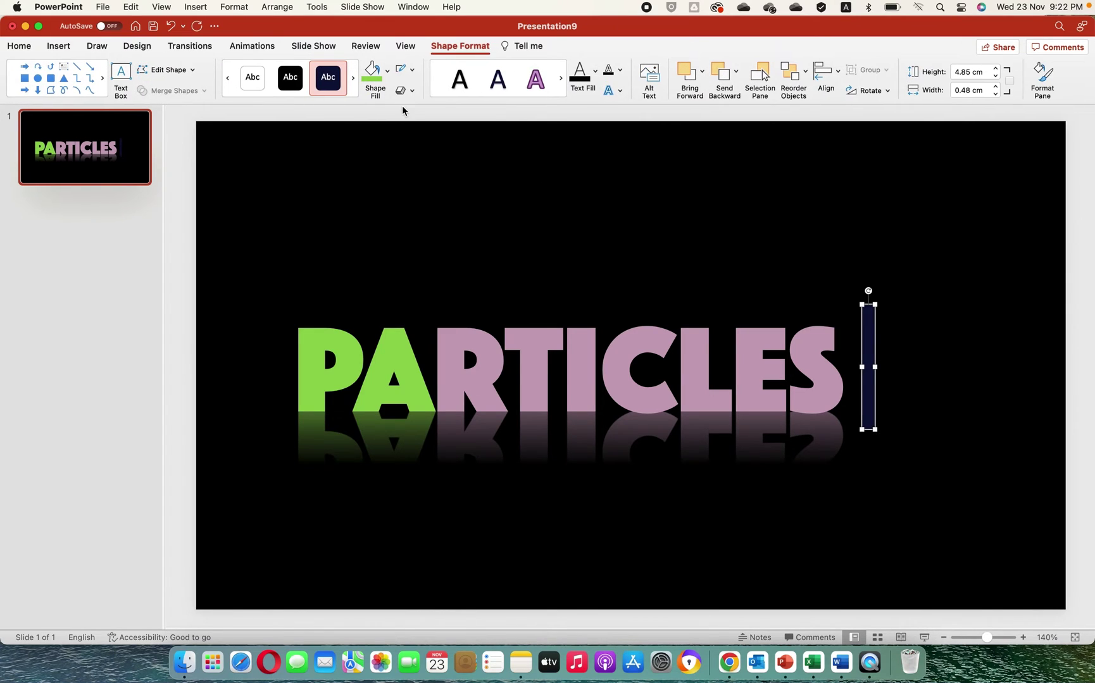
click(372, 73)
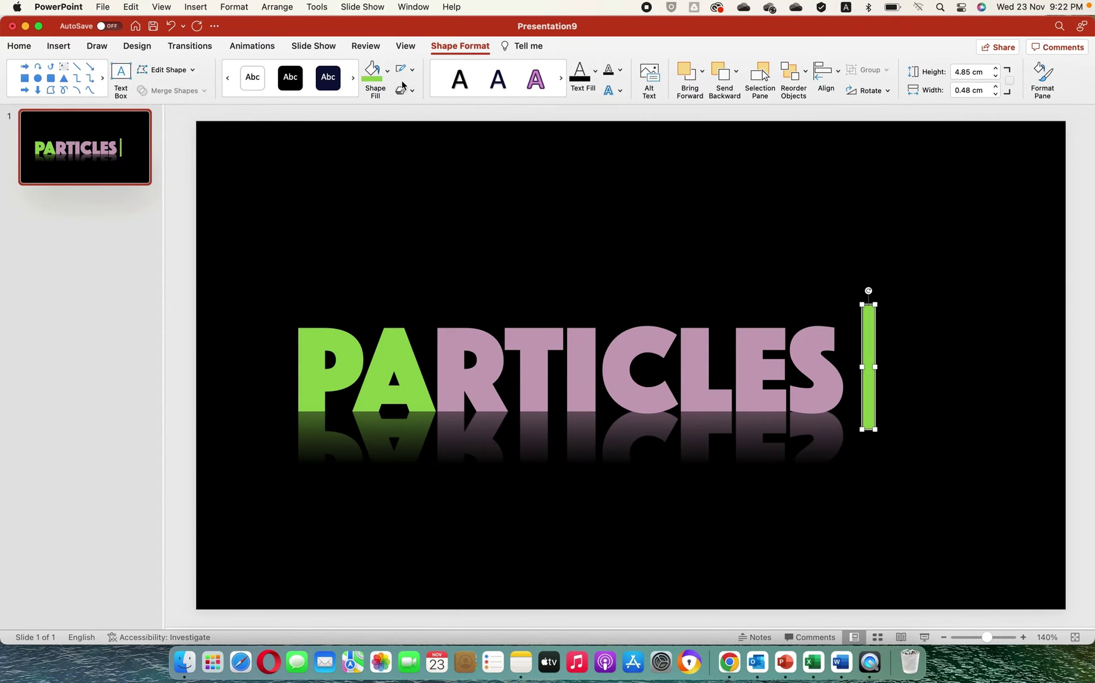
click(387, 71)
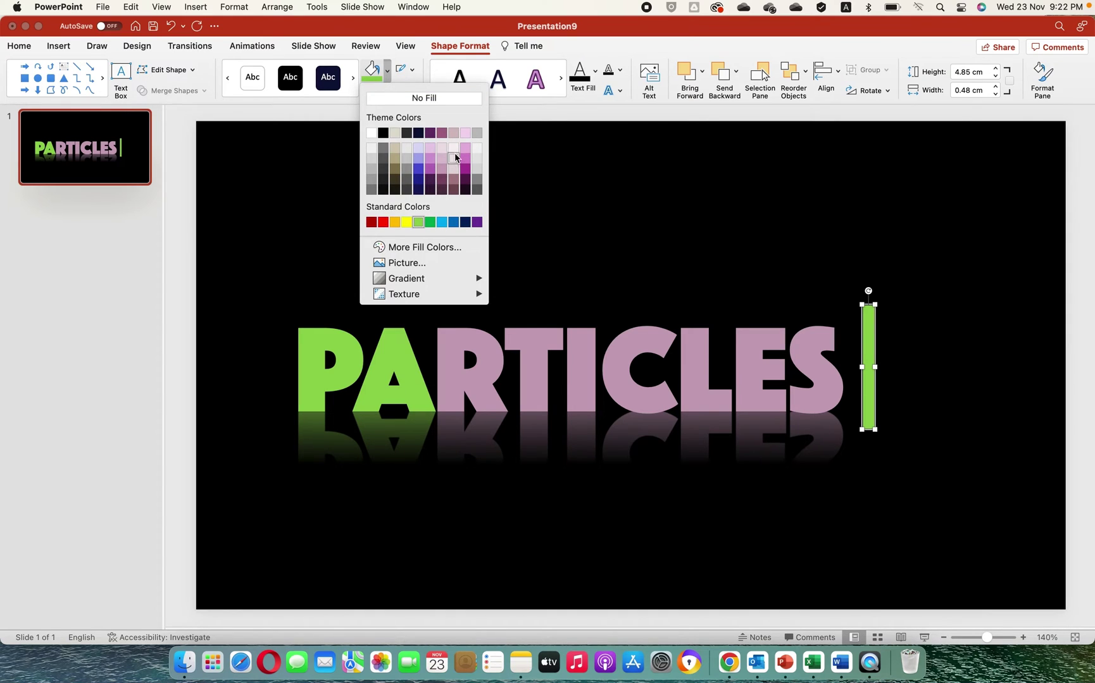
click(372, 133)
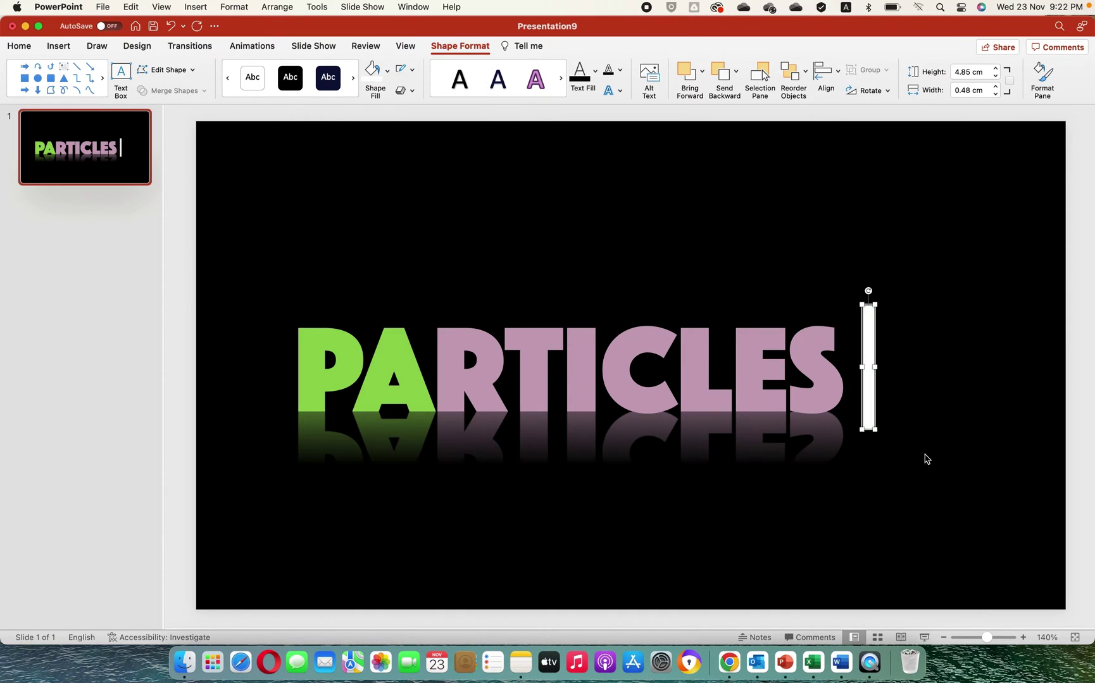
drag(877, 370, 862, 394)
- Insert a new text box at the upper right for the Effect caption
click(818, 494)
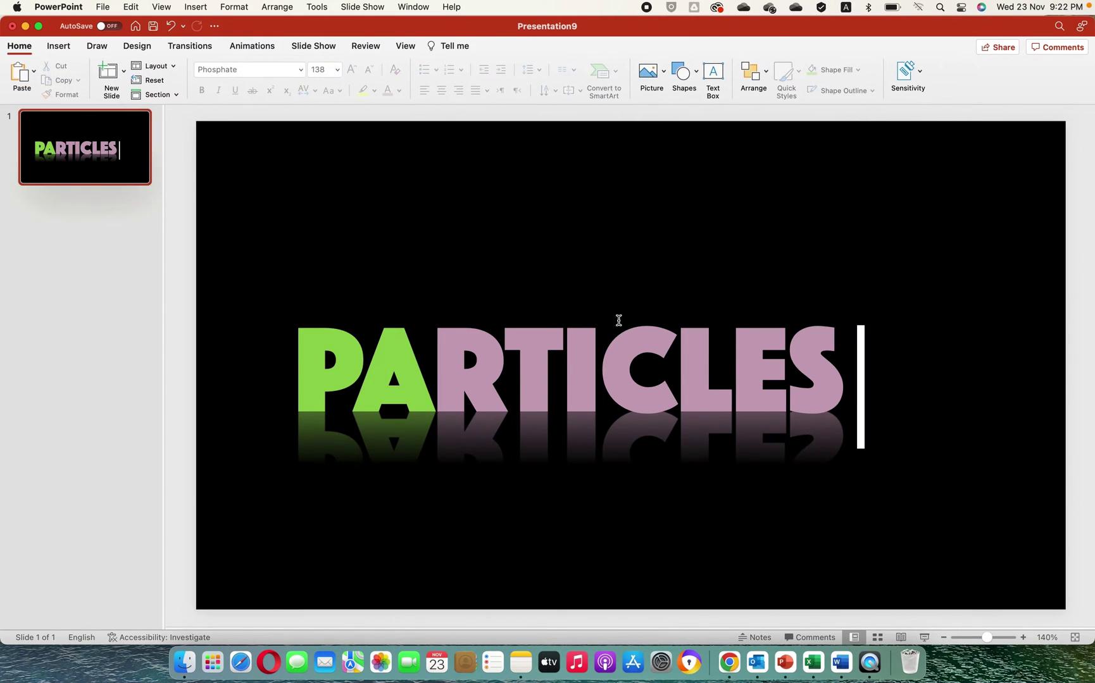
click(712, 77)
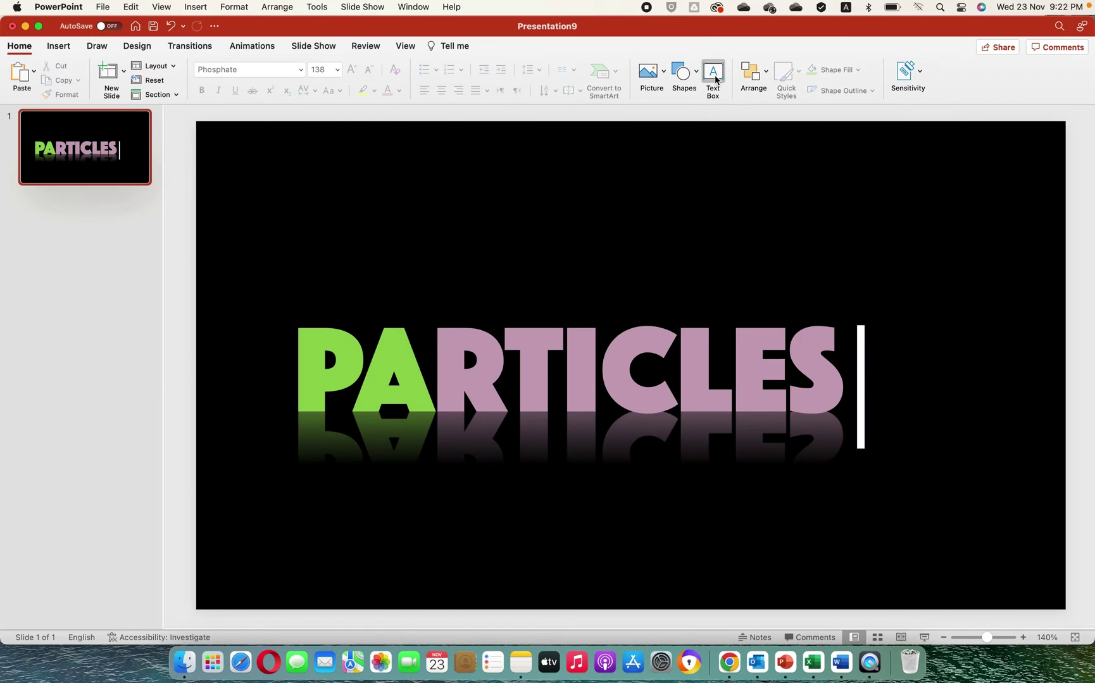
click(826, 223)
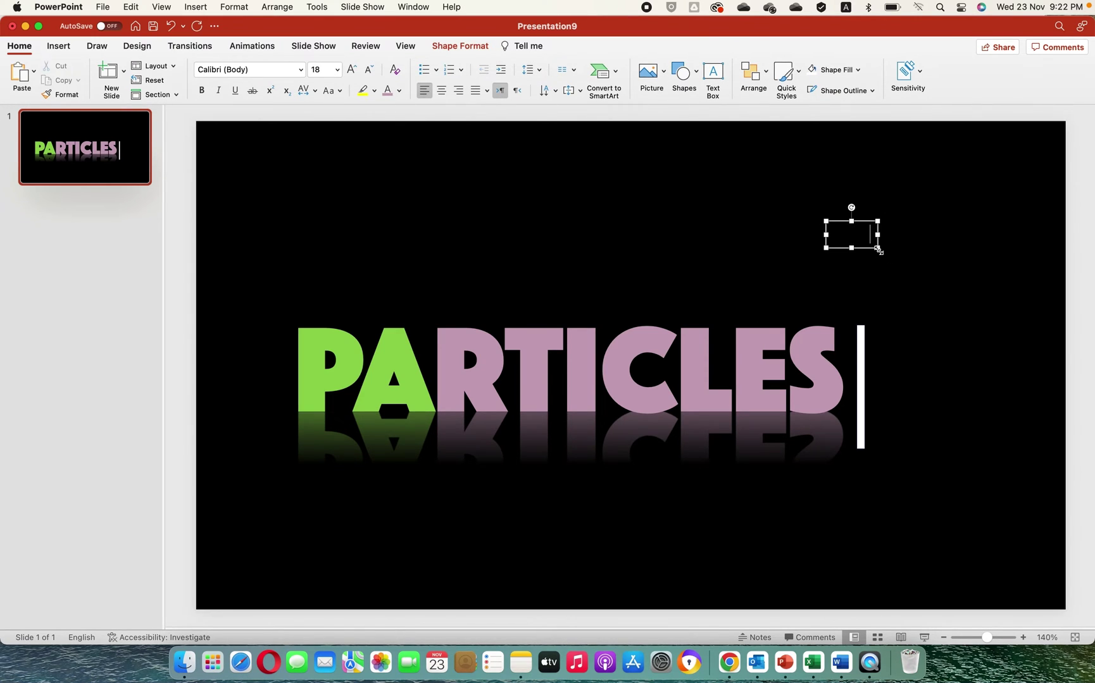
click(877, 250)
- Set the Effect text to the Zapfino font in light green
click(301, 69)
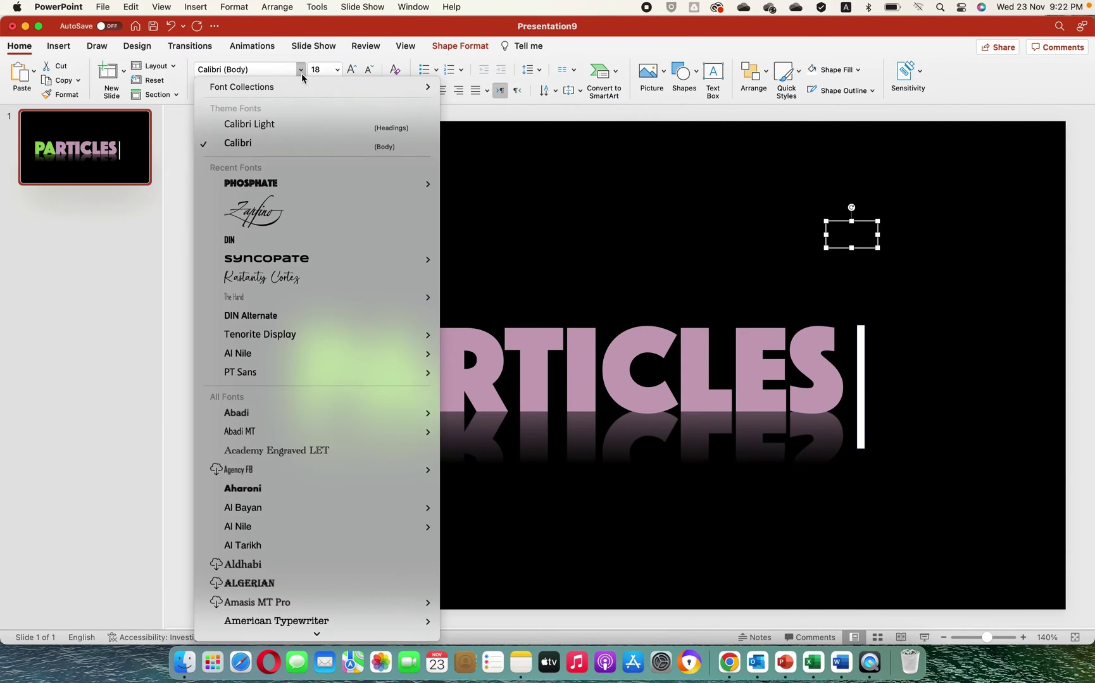
click(268, 223)
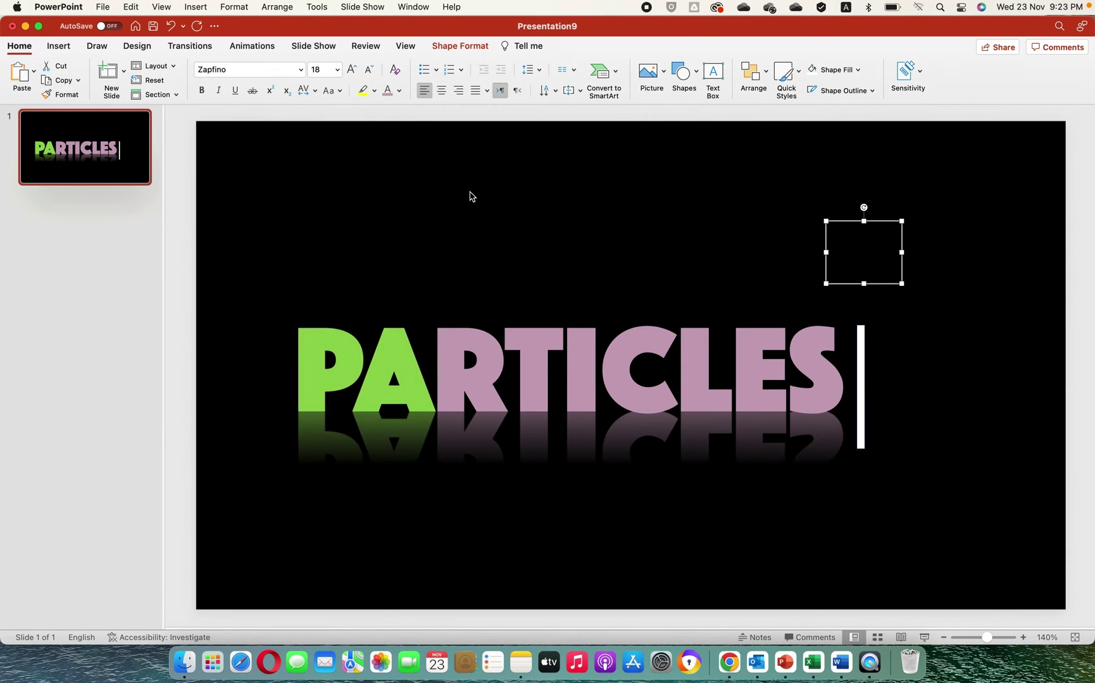
click(400, 90)
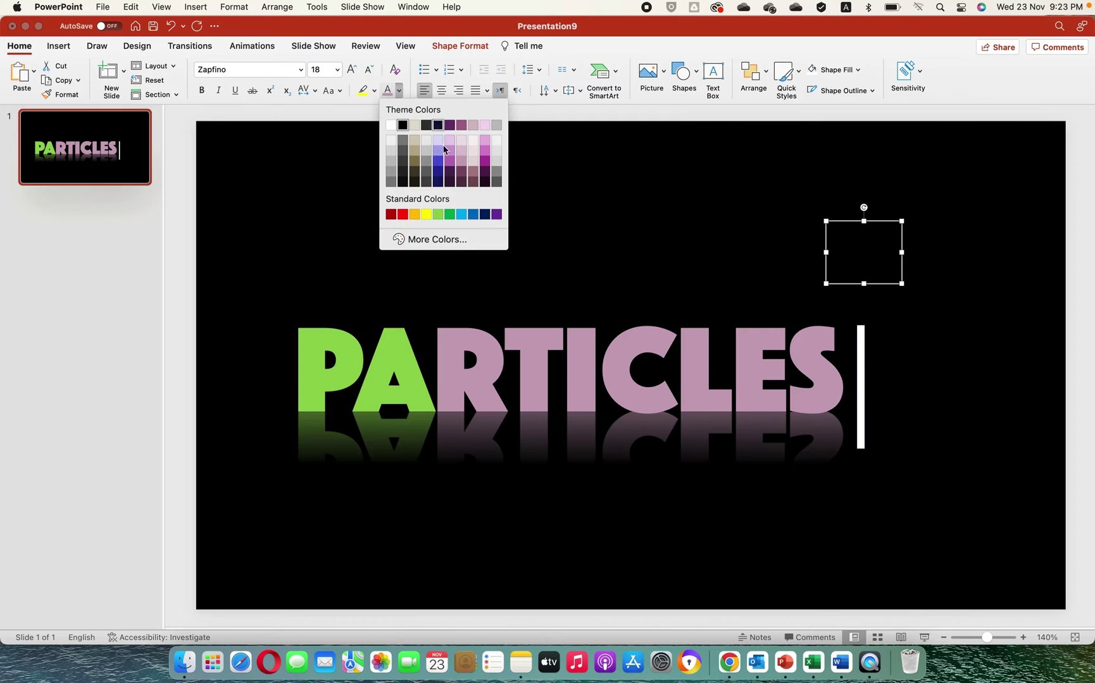
click(438, 214)
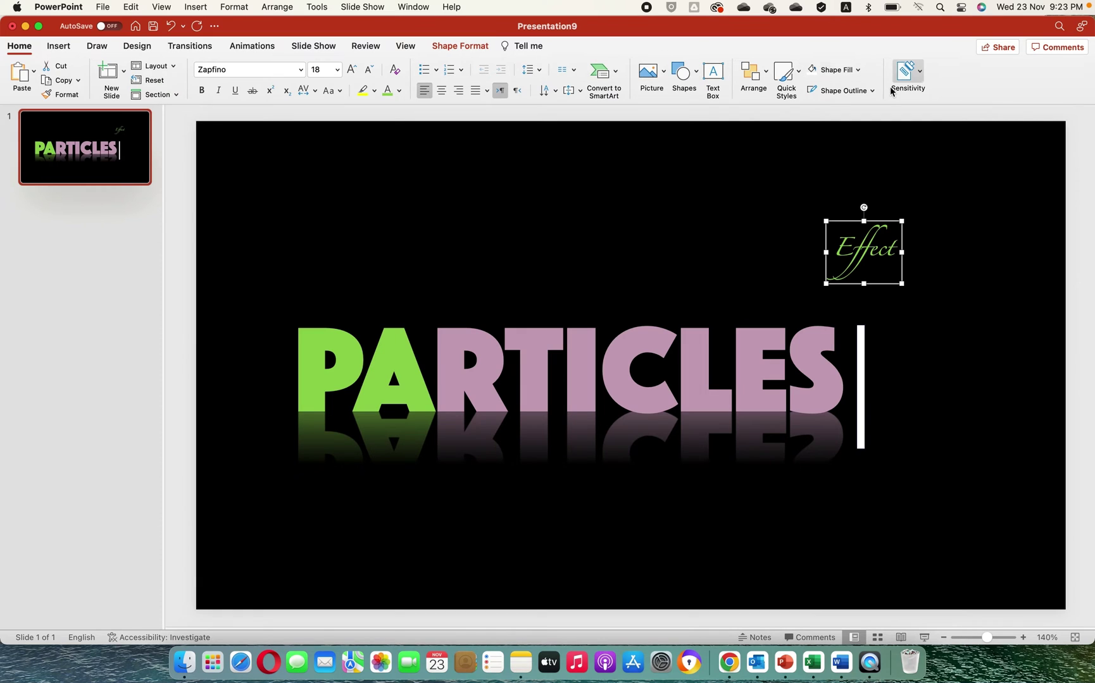
click(453, 45)
- Give the Effect text a solid white text outline
click(1043, 87)
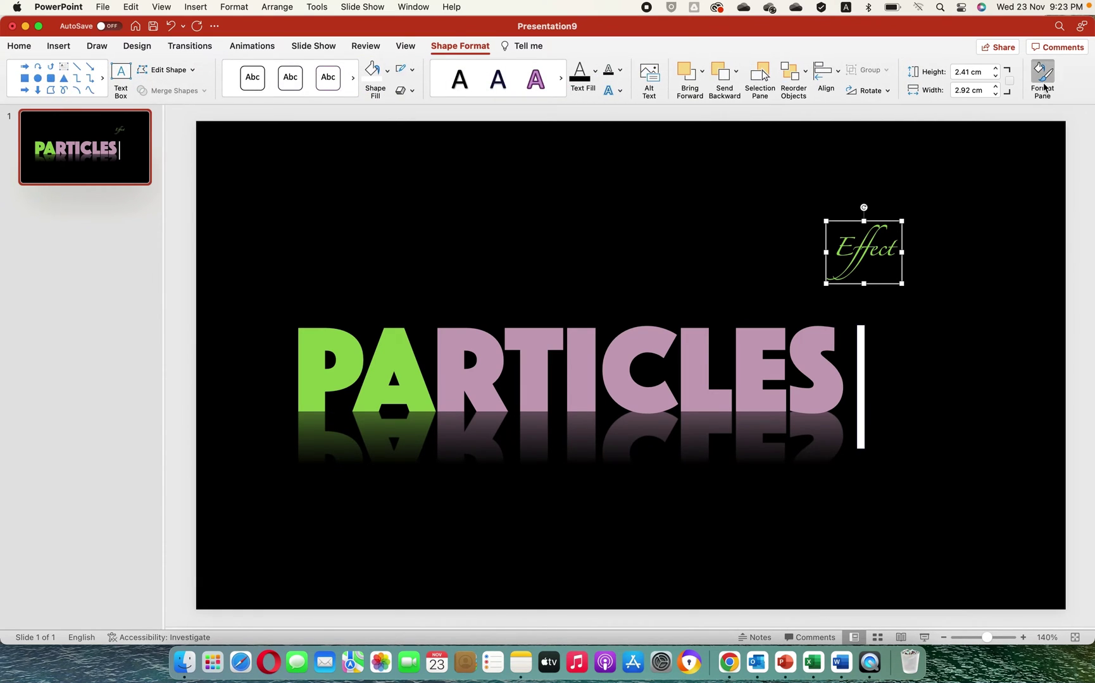
click(1019, 145)
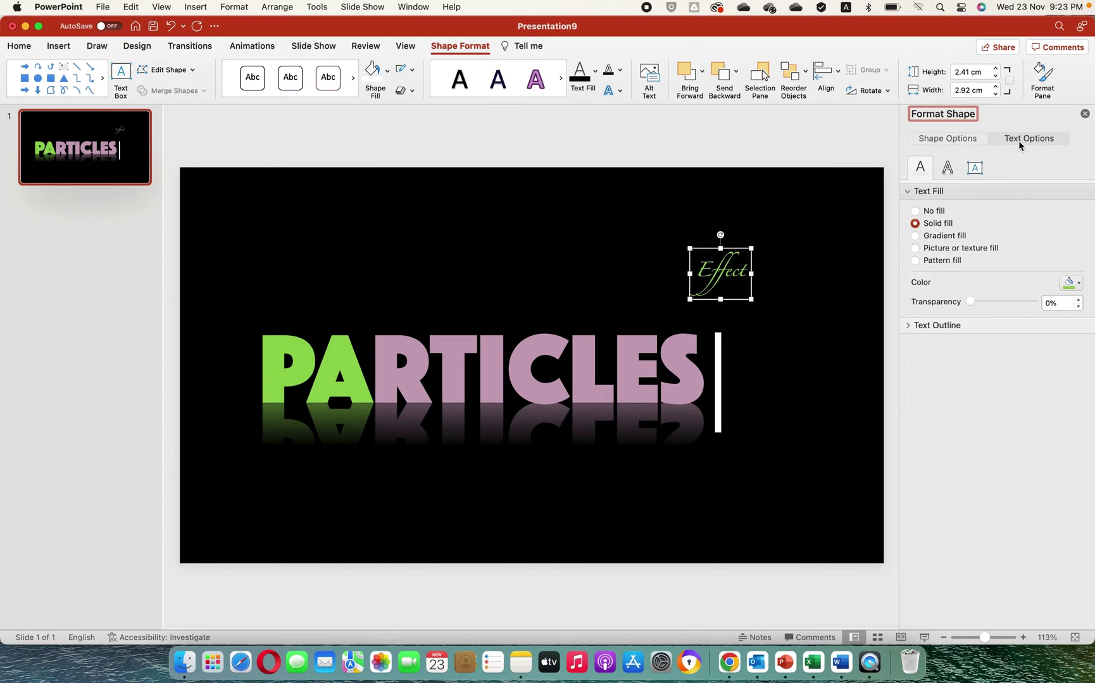
click(929, 325)
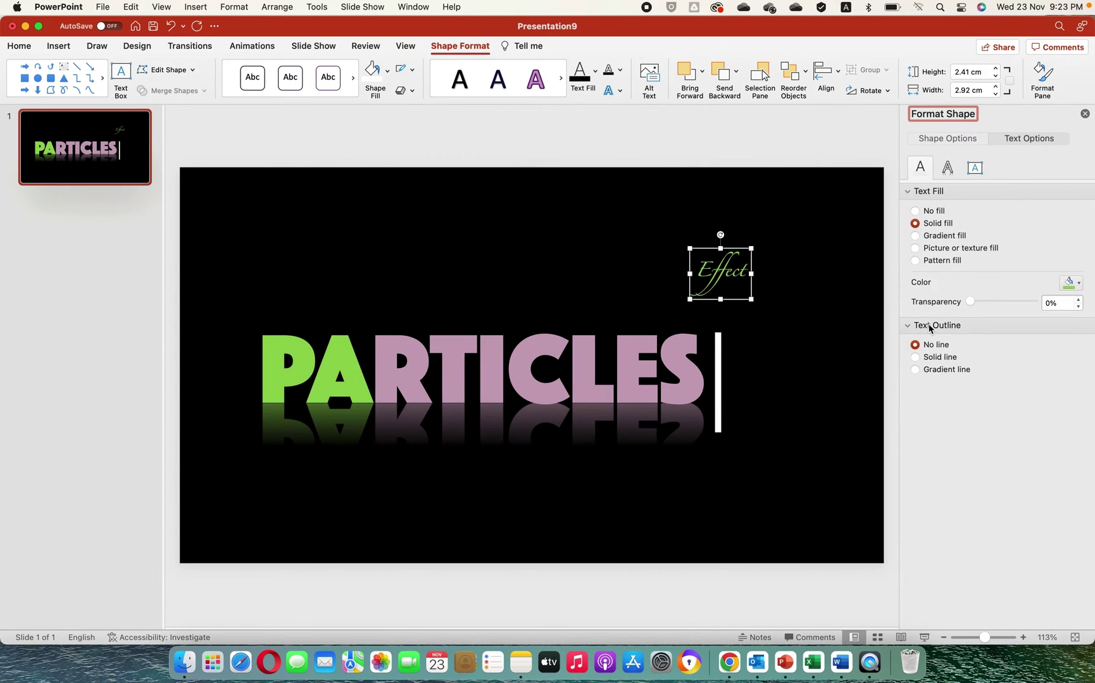
click(930, 361)
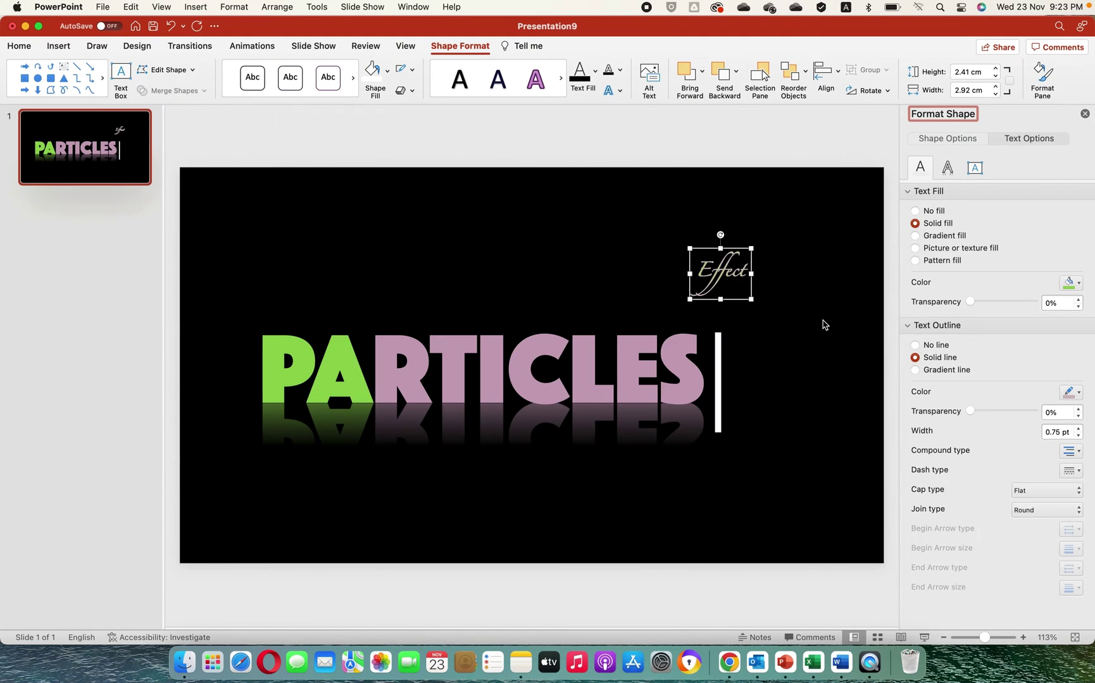
click(1077, 395)
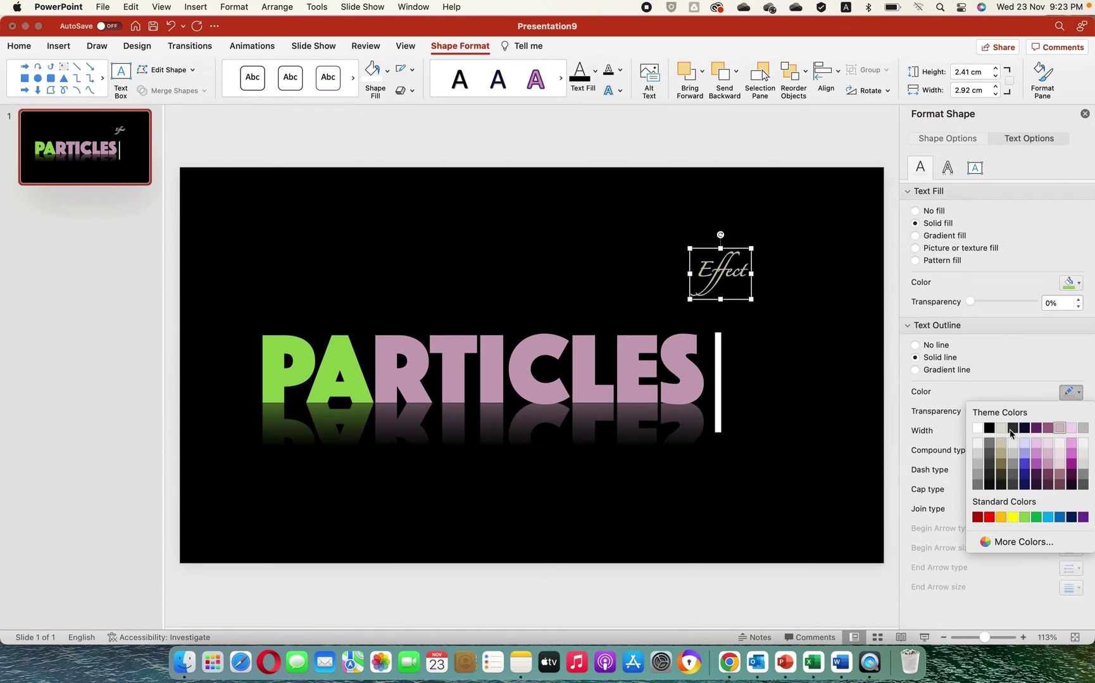
click(983, 435)
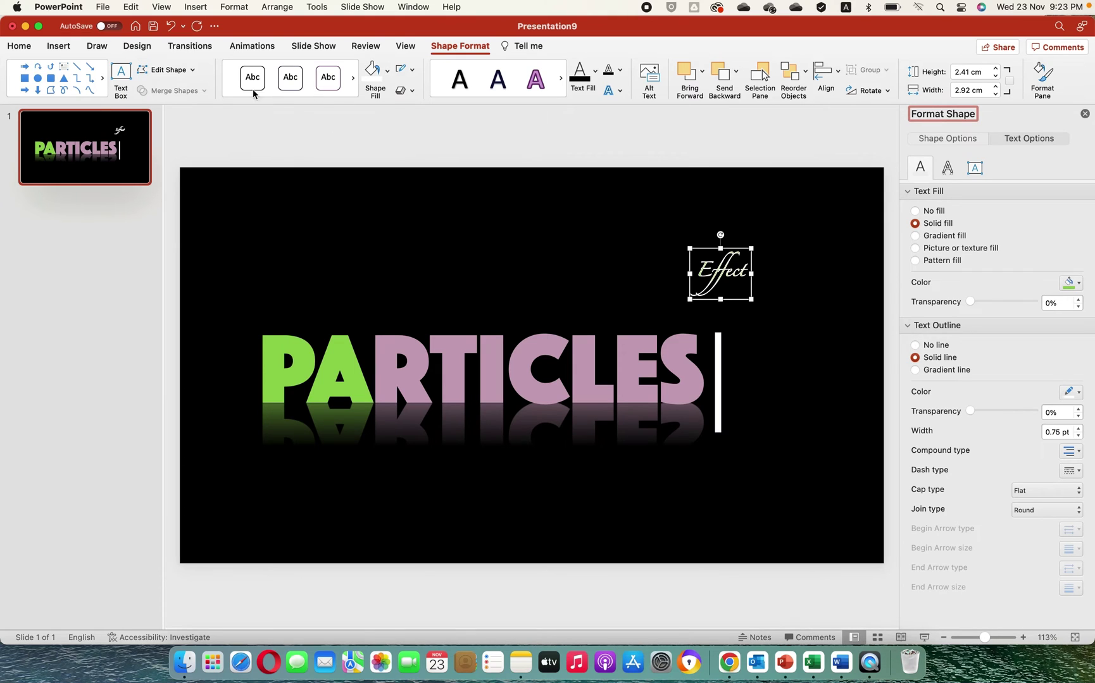
- Enlarge Effect to 54 pt and place it beside the white divider bar
click(19, 46)
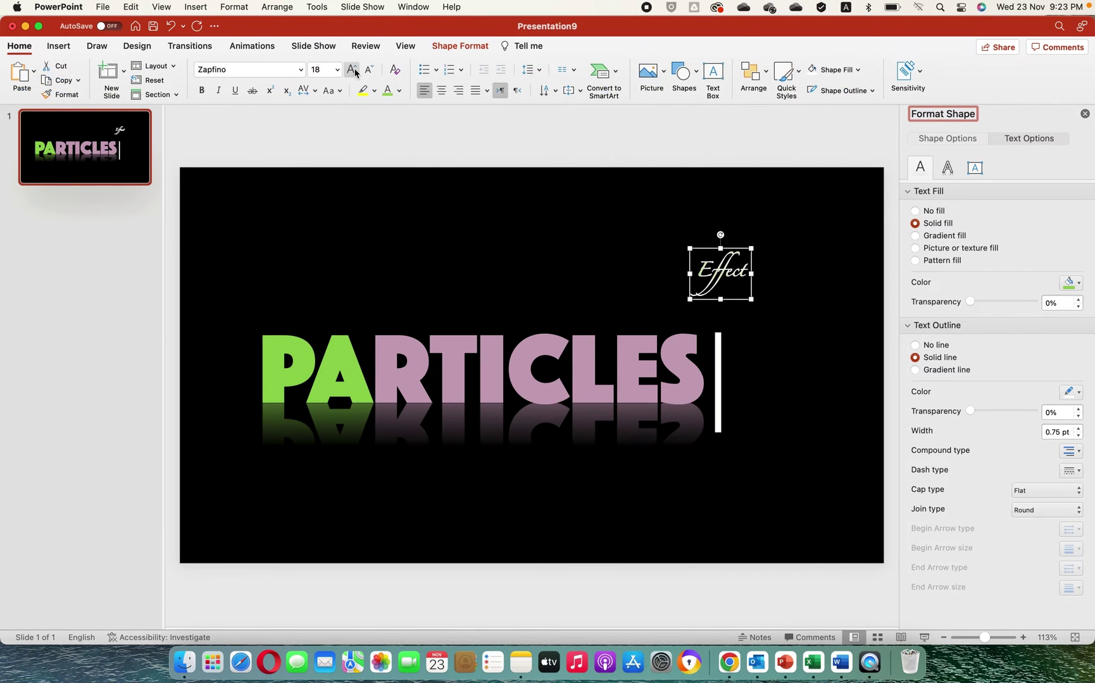
click(353, 69)
click(353, 70)
click(353, 70)
click(353, 69)
click(353, 69)
click(353, 69)
click(353, 70)
click(353, 69)
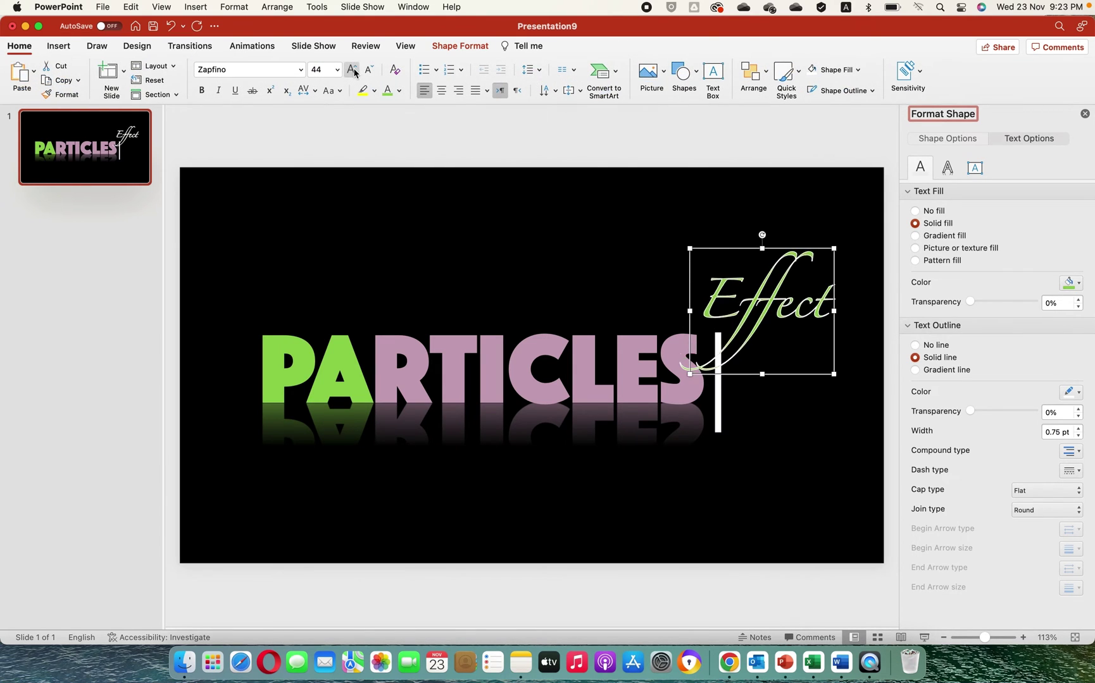
drag(797, 254, 829, 321)
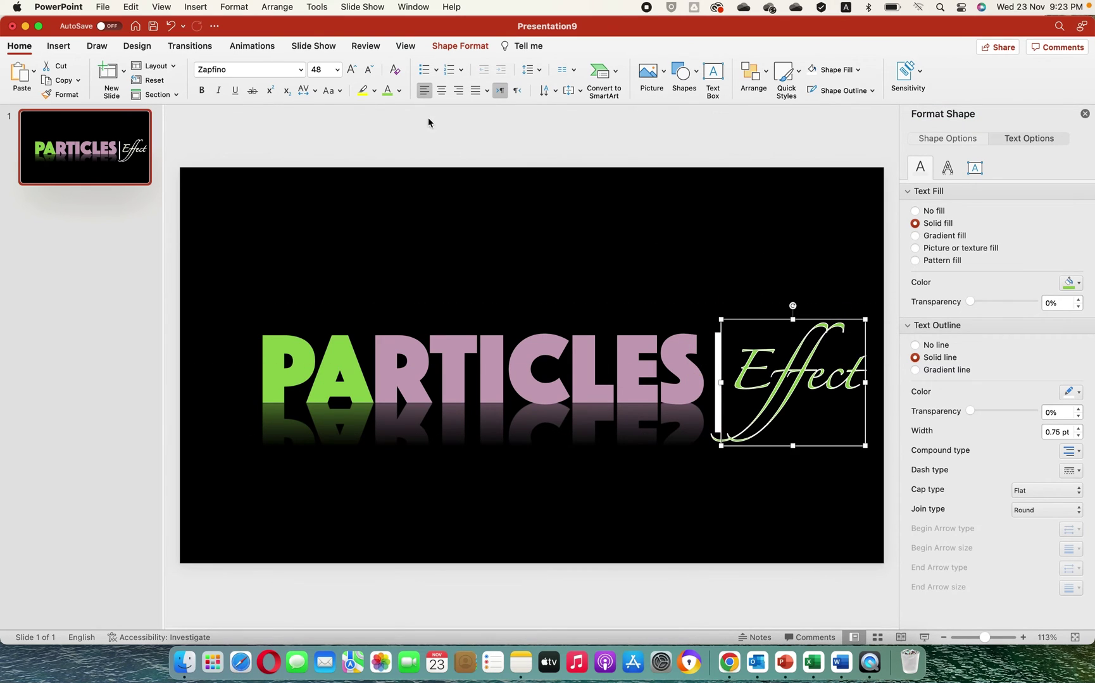
click(352, 69)
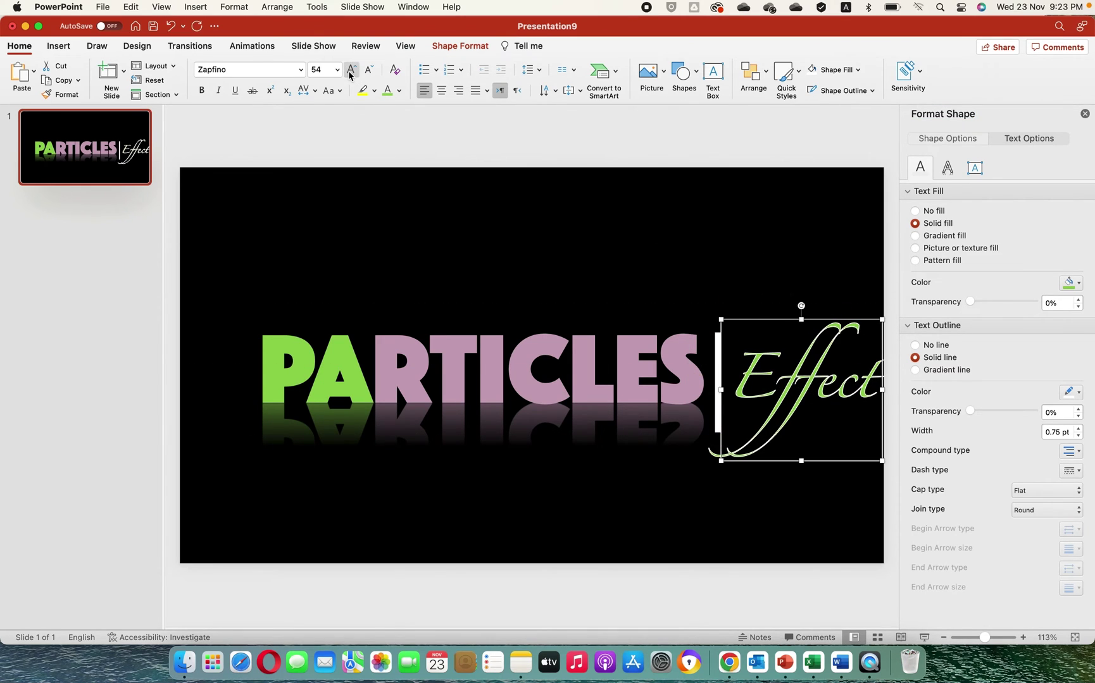
click(1086, 115)
click(792, 345)
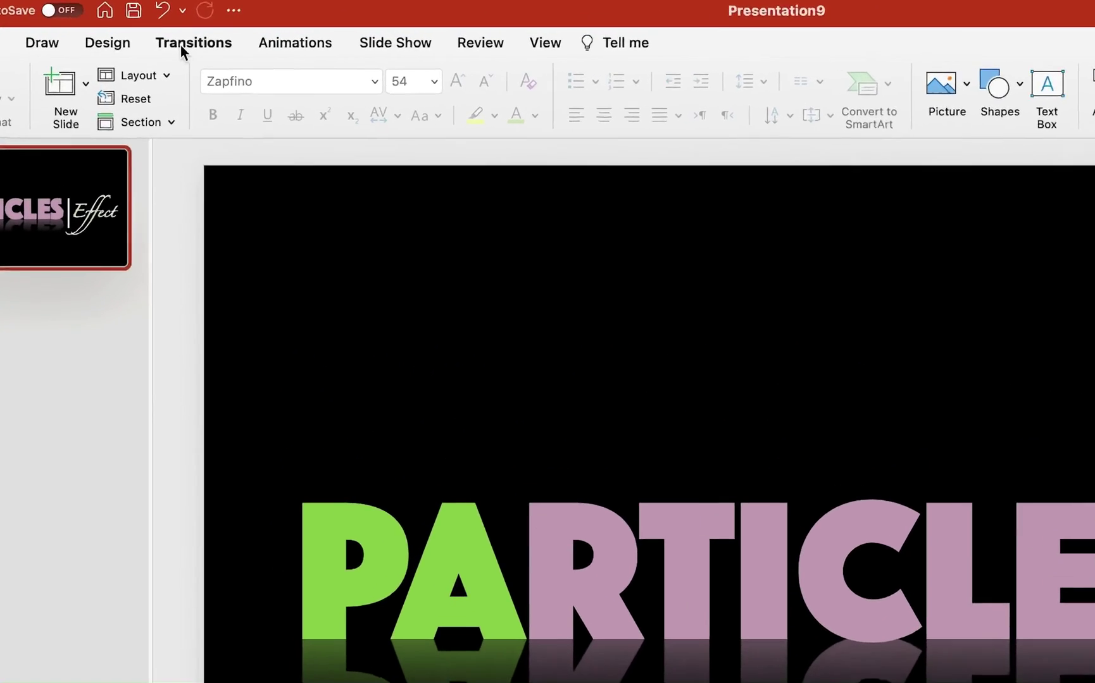
click(183, 46)
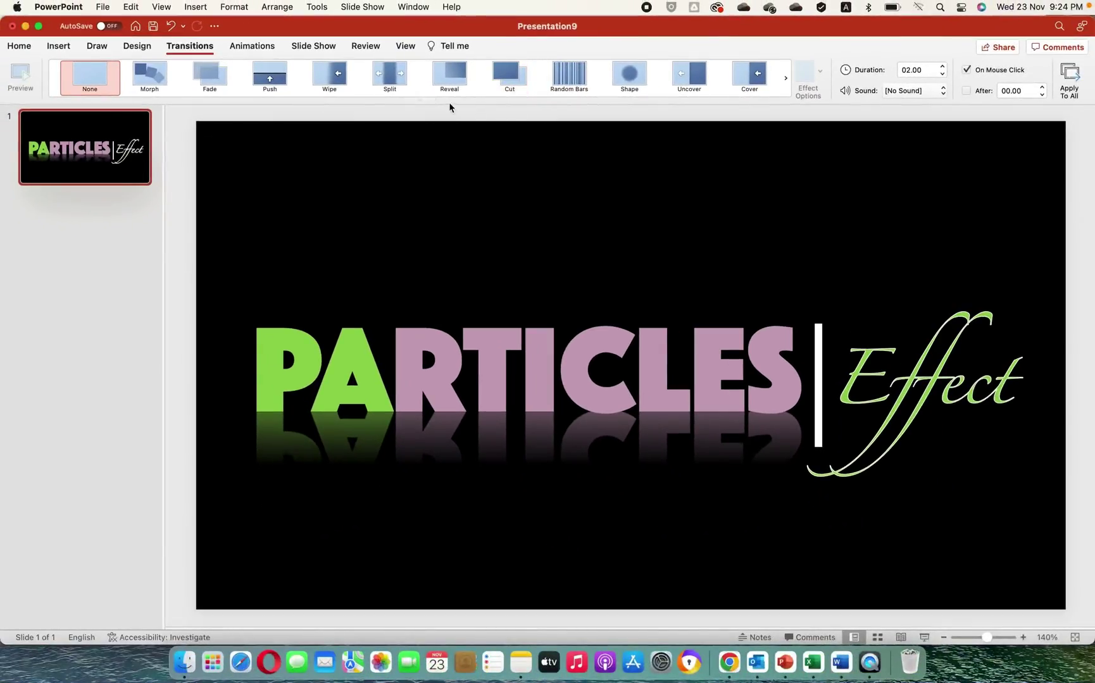
- Choose Vortex from the full transitions gallery for the slide
click(603, 138)
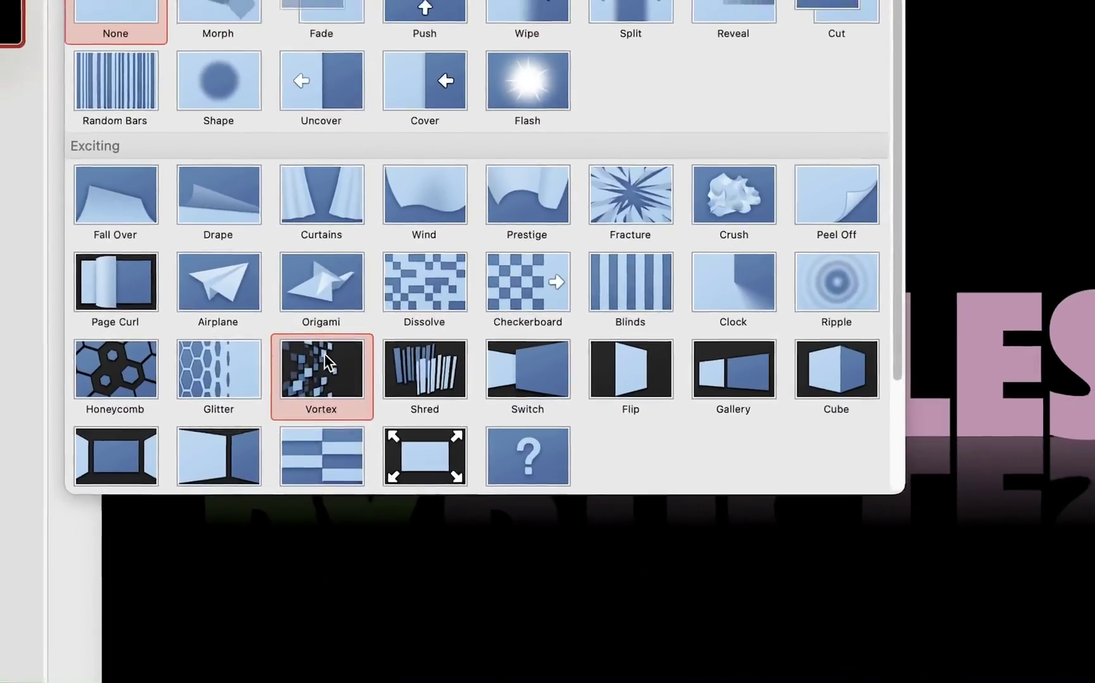
click(324, 357)
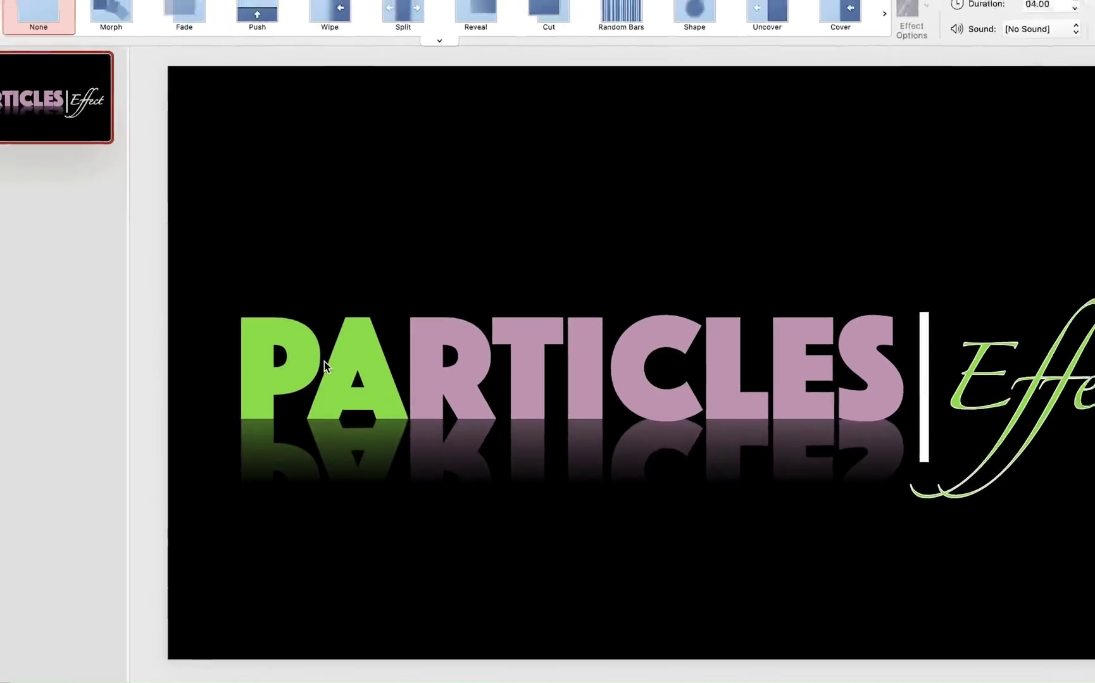